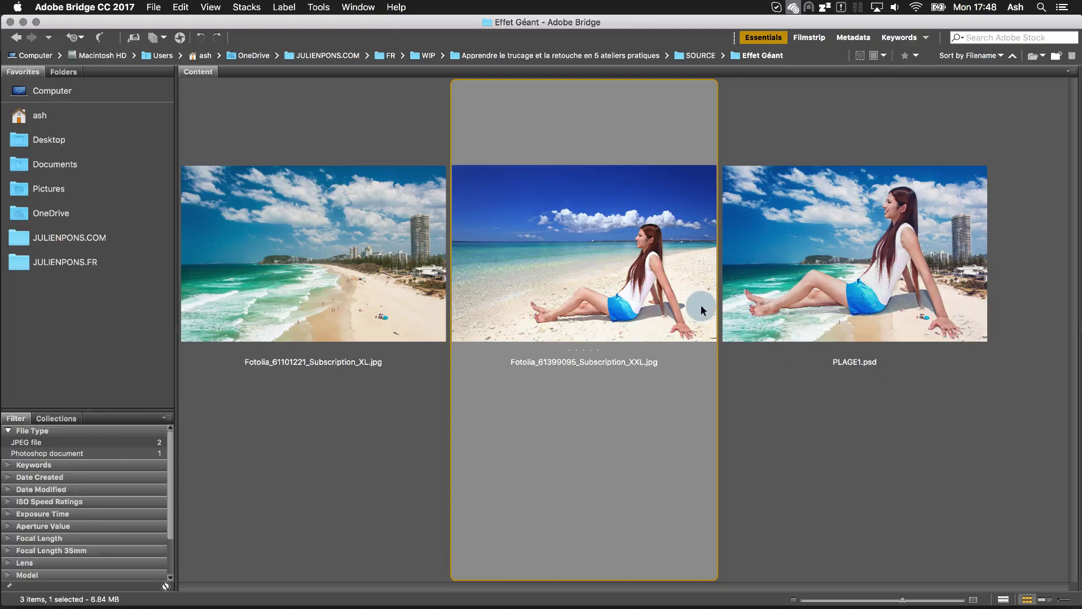
Select the two Fotolia beach source photos and compare them side by side in a full-screen preview
click(346, 249)
click(505, 269)
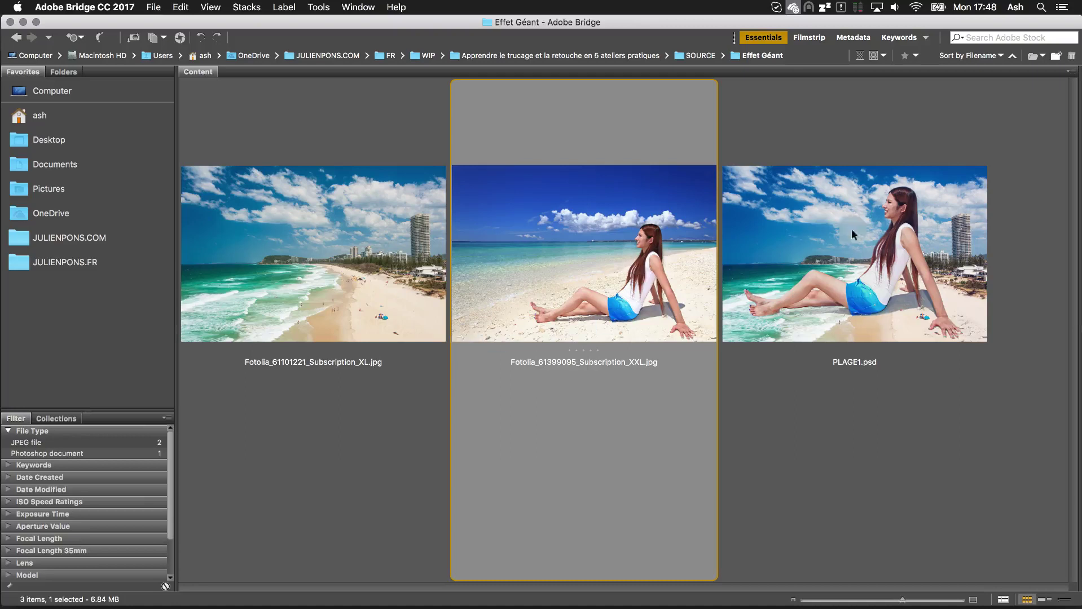
super+click(361, 286)
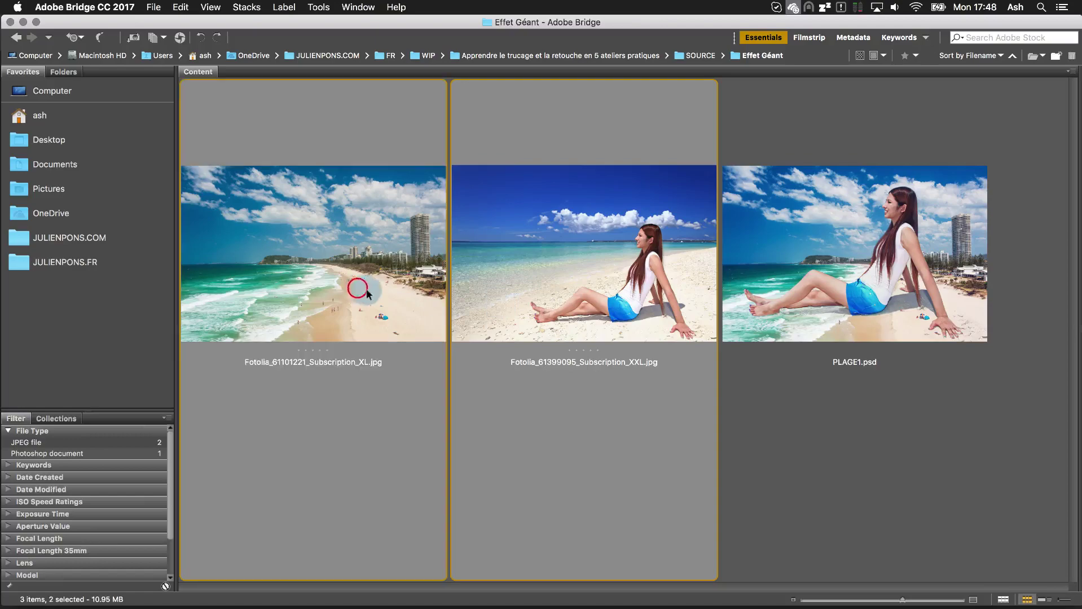
key(space)
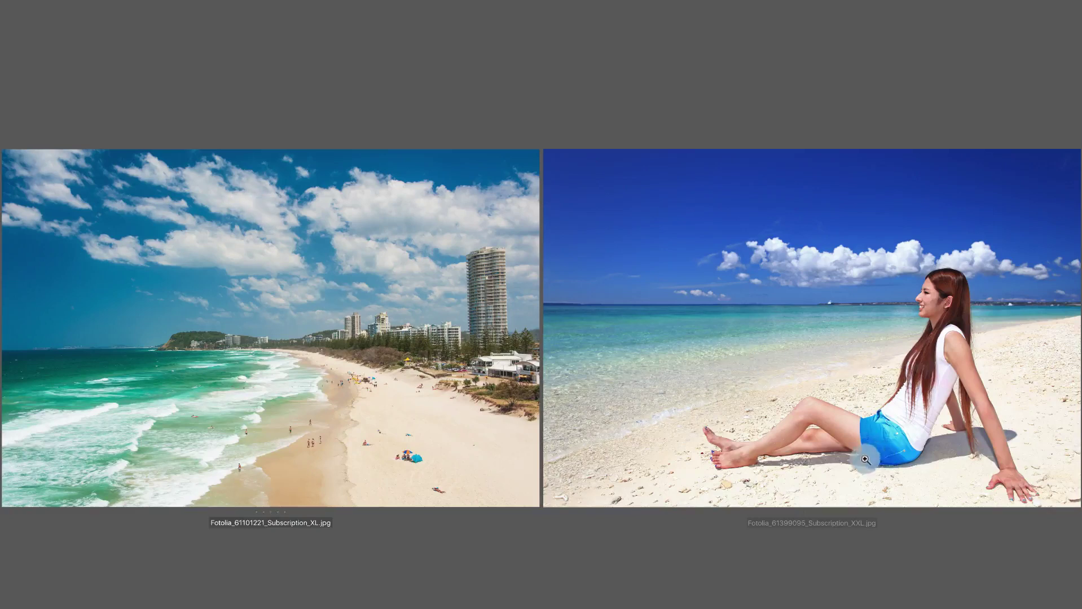
key(Escape)
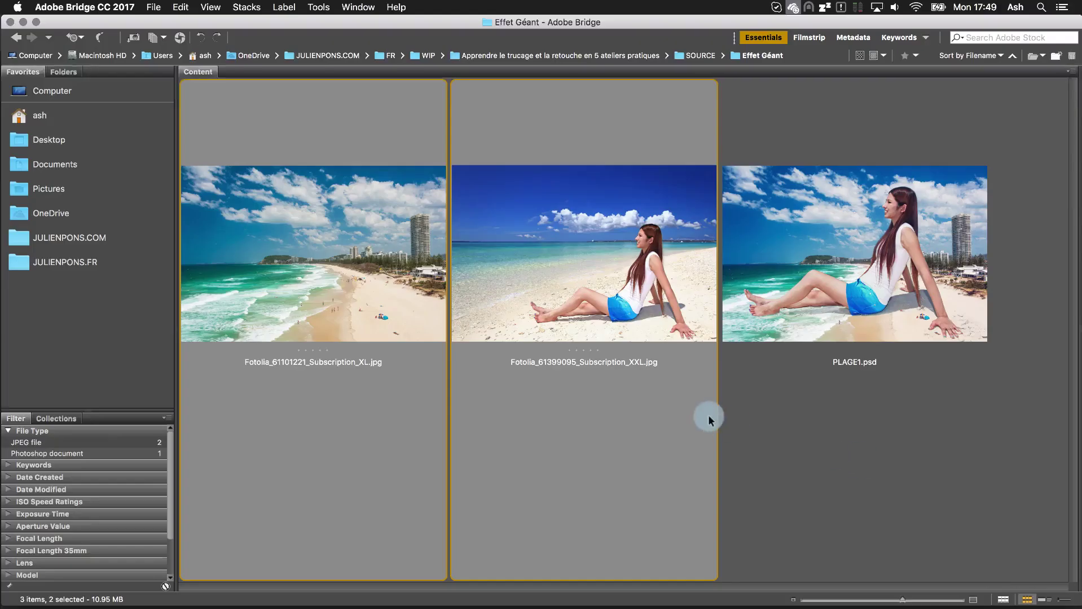
Open PLAGE1.psd with Adobe Photoshop CC 2017
right_click(827, 270)
click(849, 289)
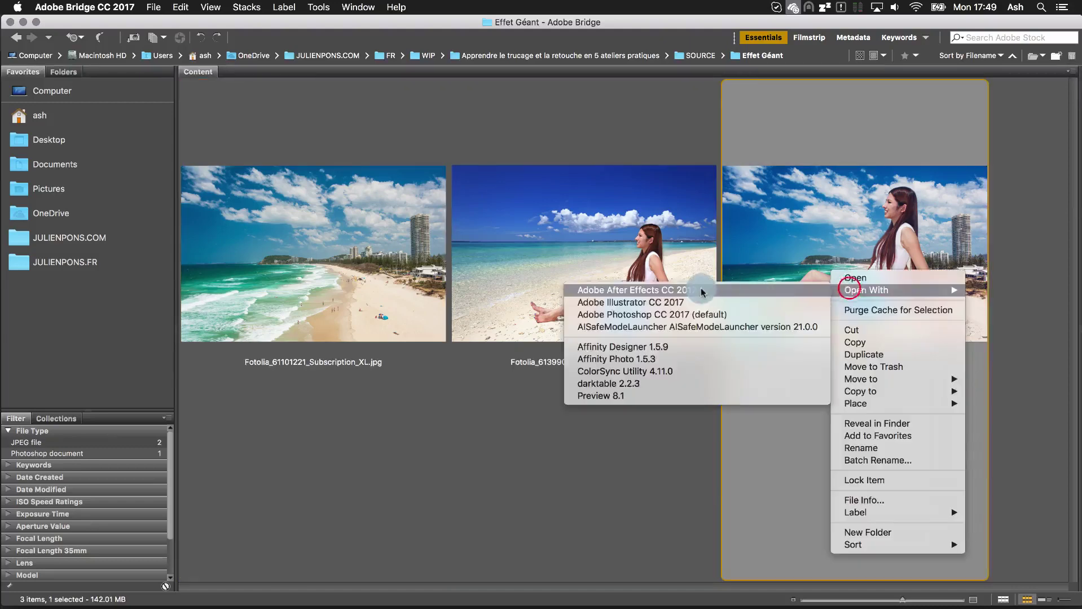
click(705, 315)
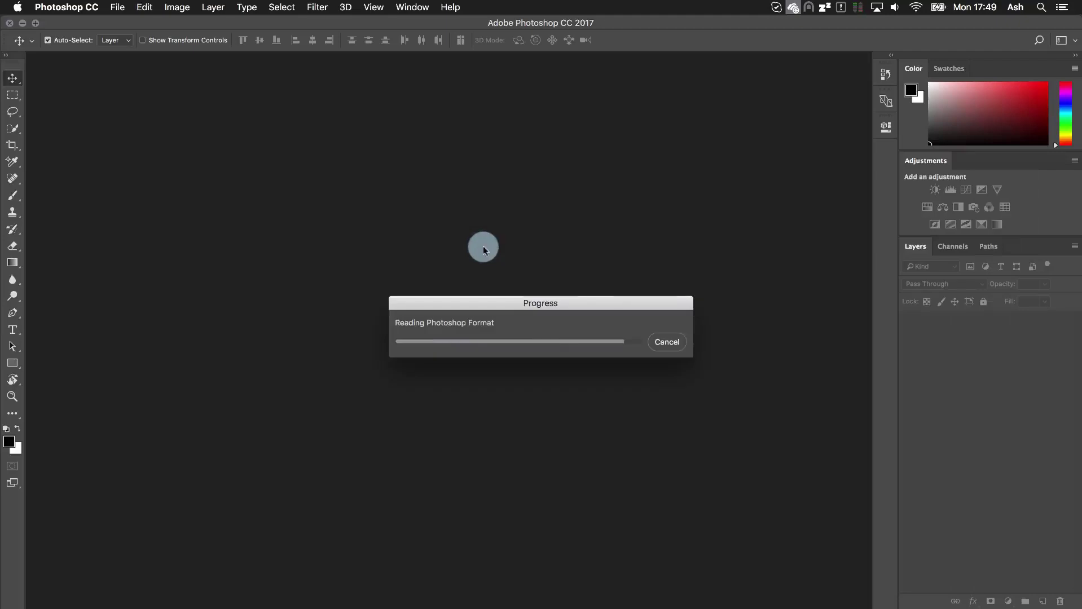
Lower the opacity of Layer 1 to 66% to see the background through the woman, and restore it to 100%
key(z)
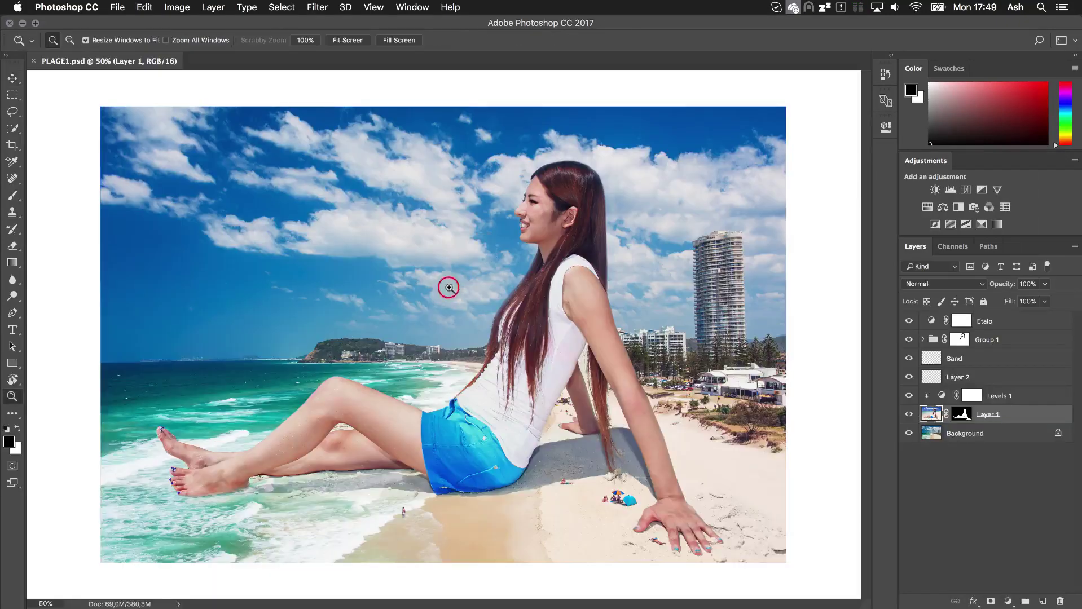
click(450, 288)
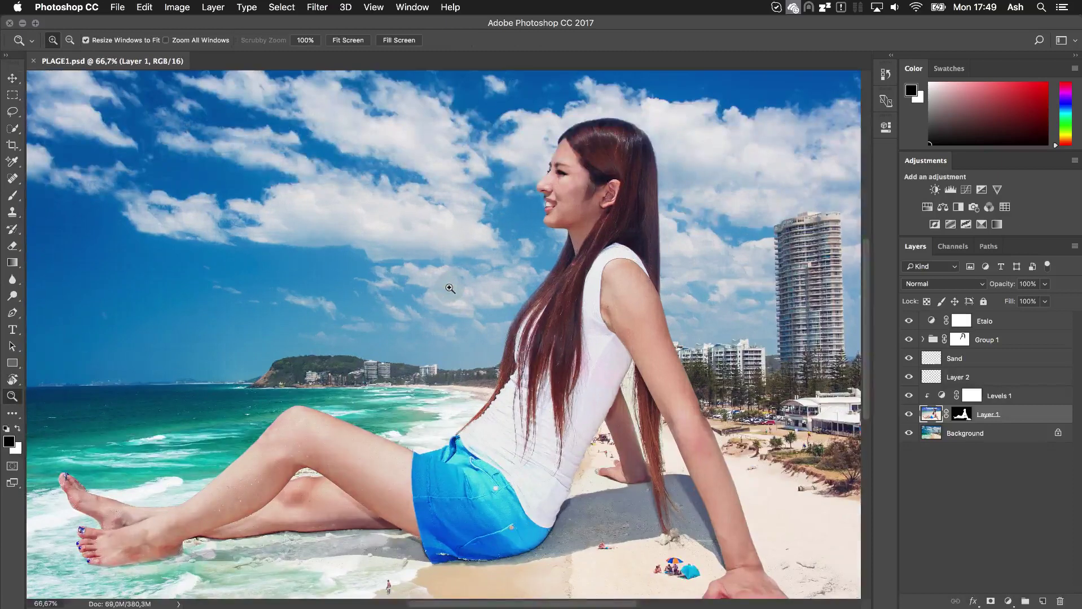
click(478, 310)
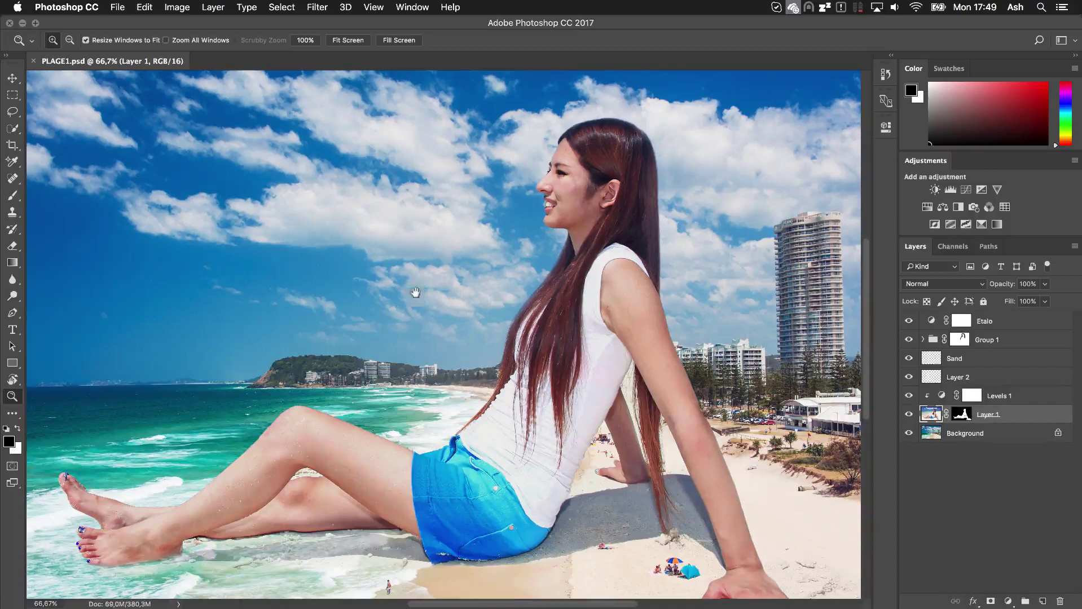
drag(386, 292, 448, 257)
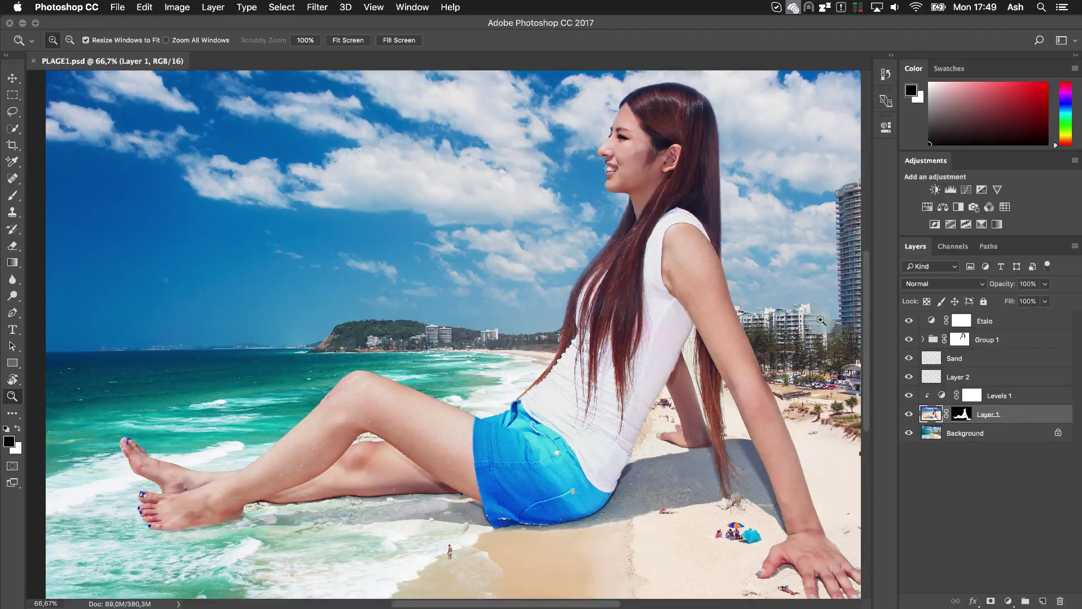
drag(1011, 286, 987, 288)
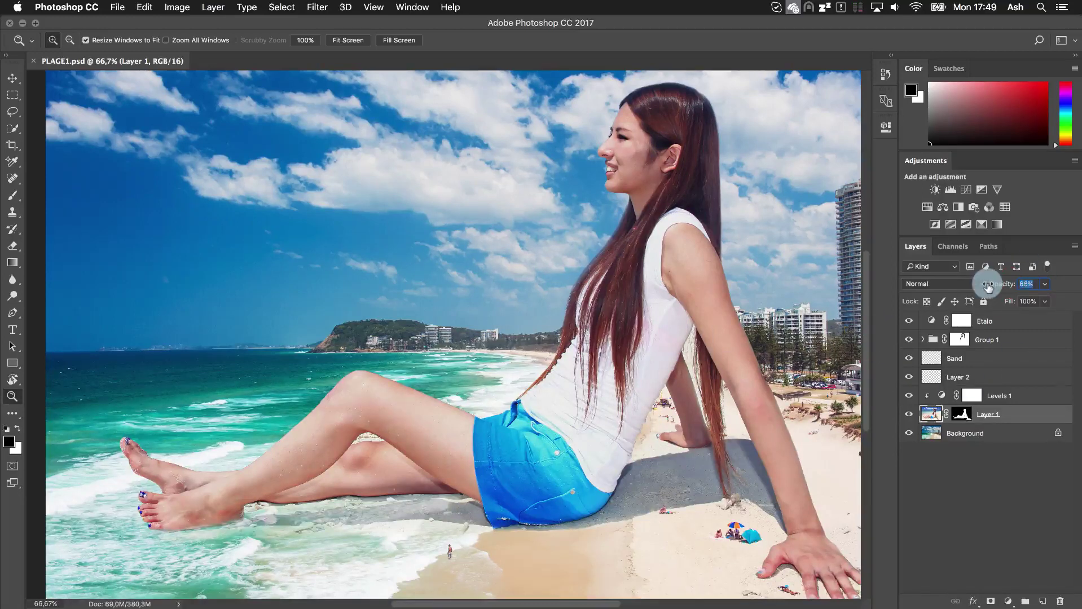
click(994, 286)
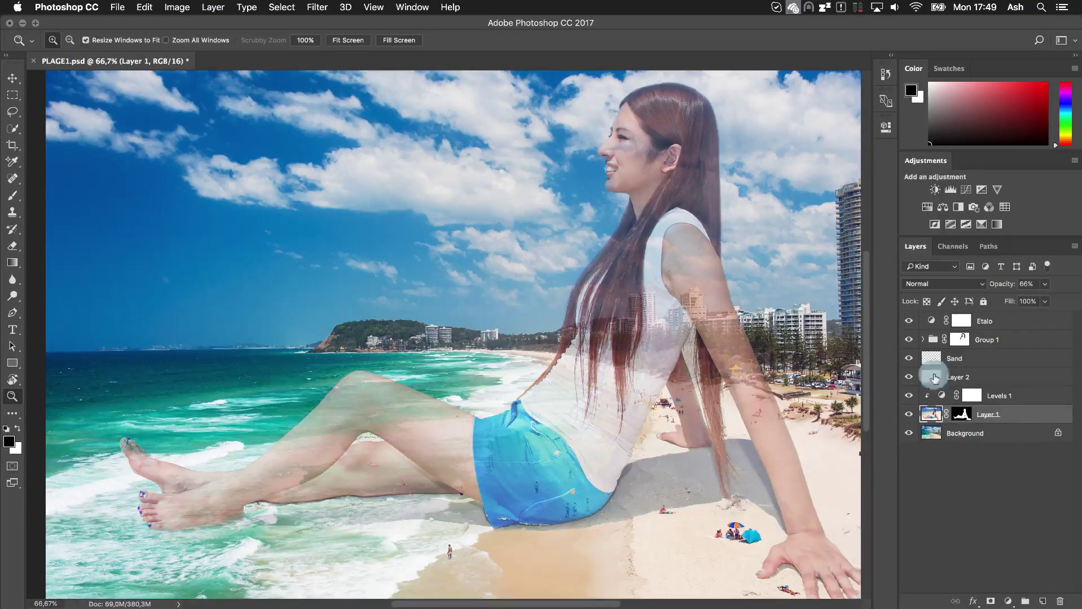
drag(995, 284, 1069, 291)
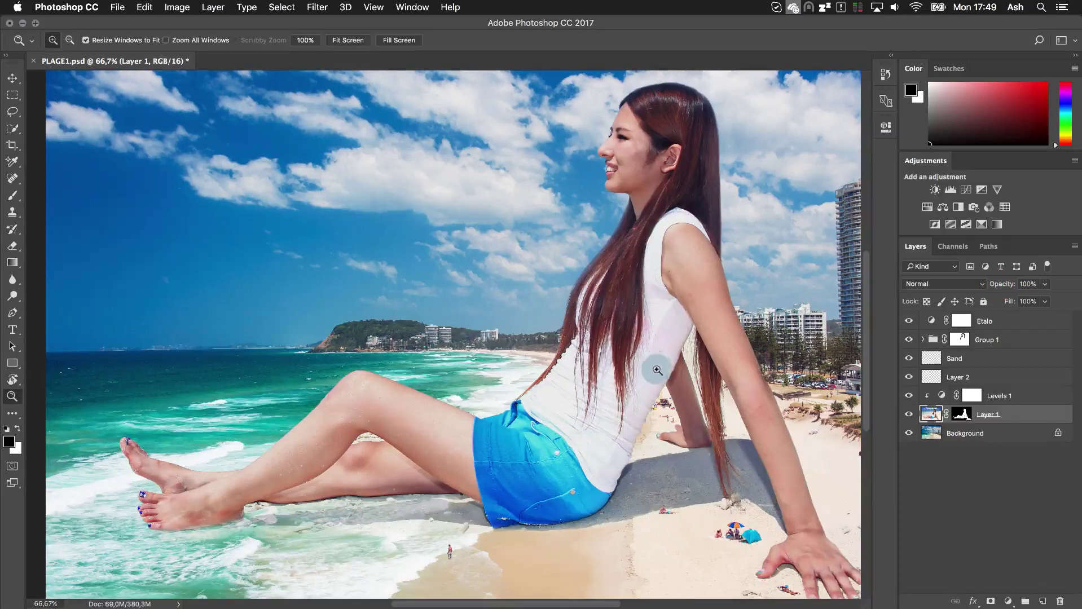
Hide every layer above Layer 1: Levels 1, Layer 2, Sand, Group 1 and Etalo
drag(908, 398, 904, 298)
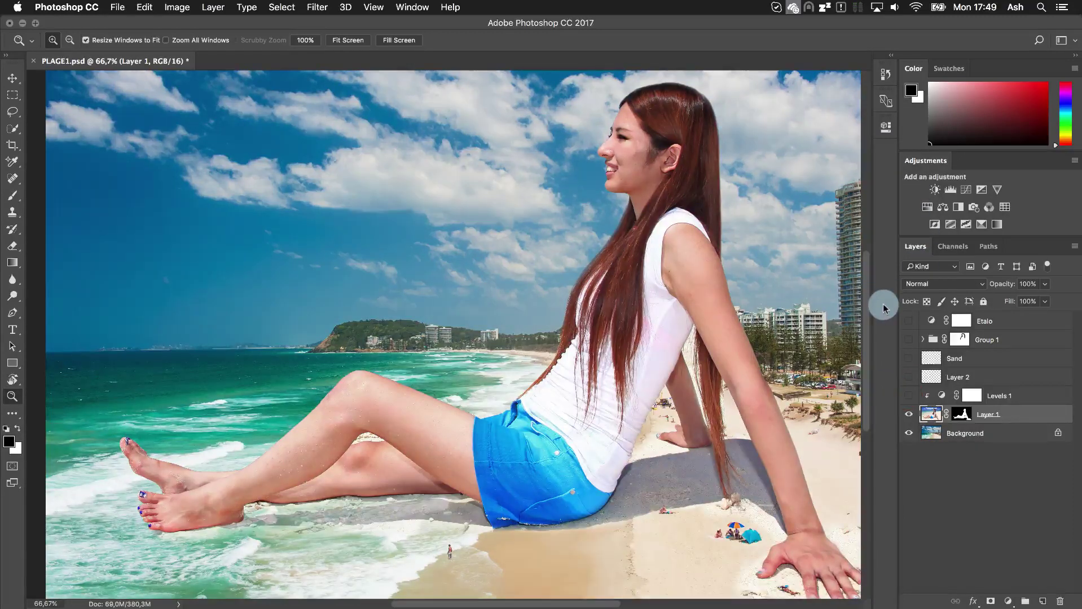
drag(568, 330, 548, 368)
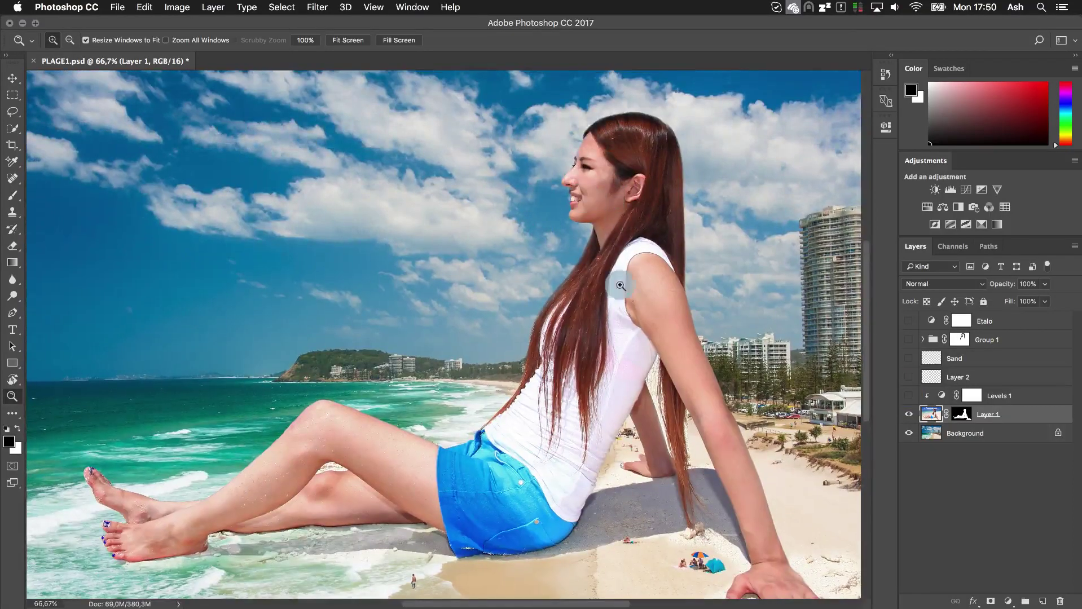
Display the mask of Layer 1 on its own, examine its lower edge, and return to the composite image
alt+click(963, 414)
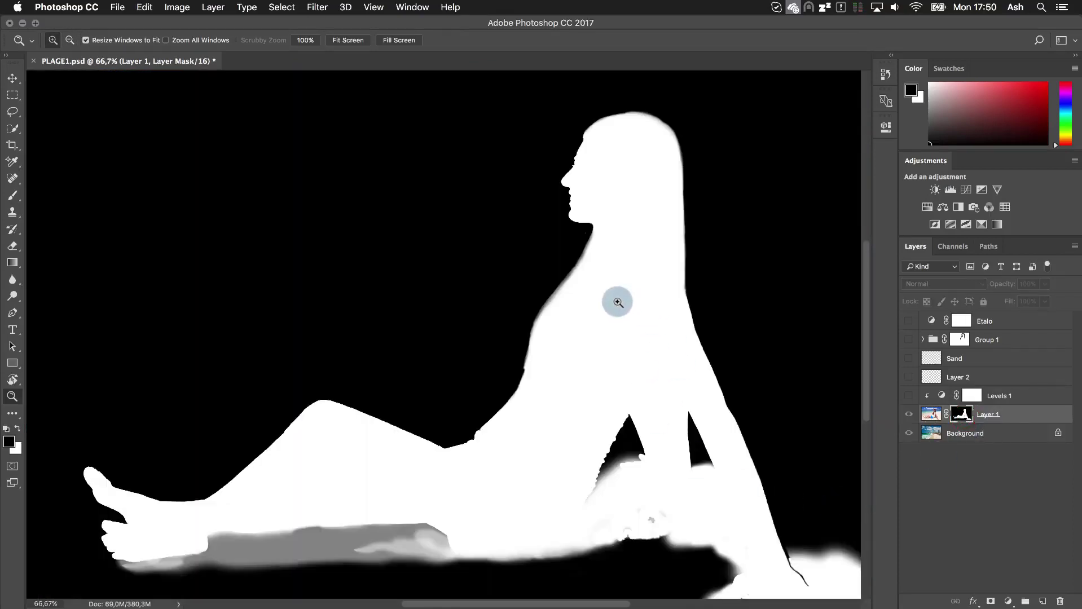
scroll(474, 349, down, 5)
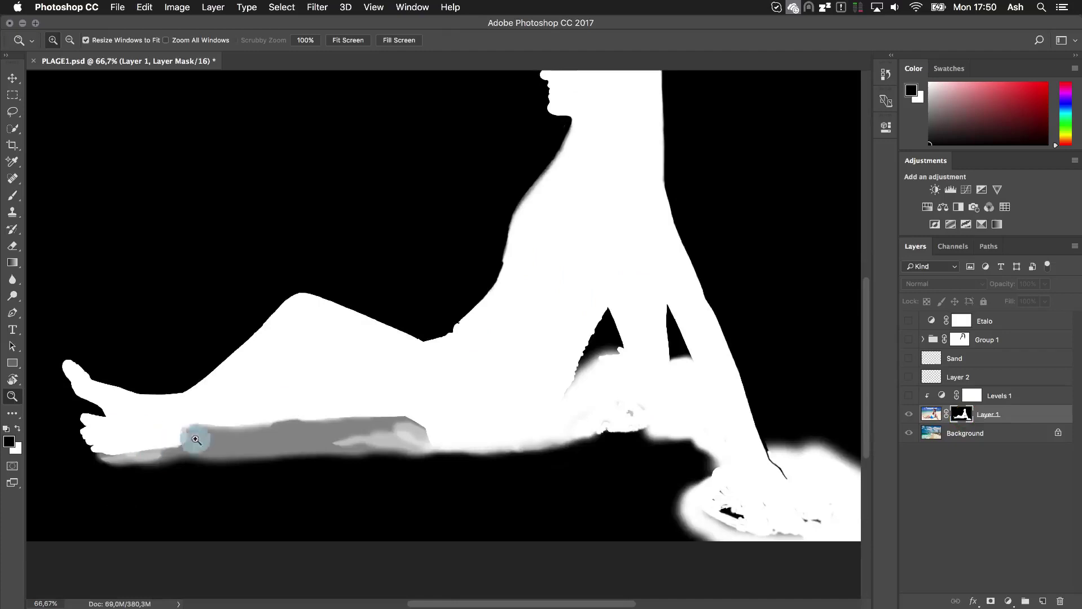
alt+click(959, 415)
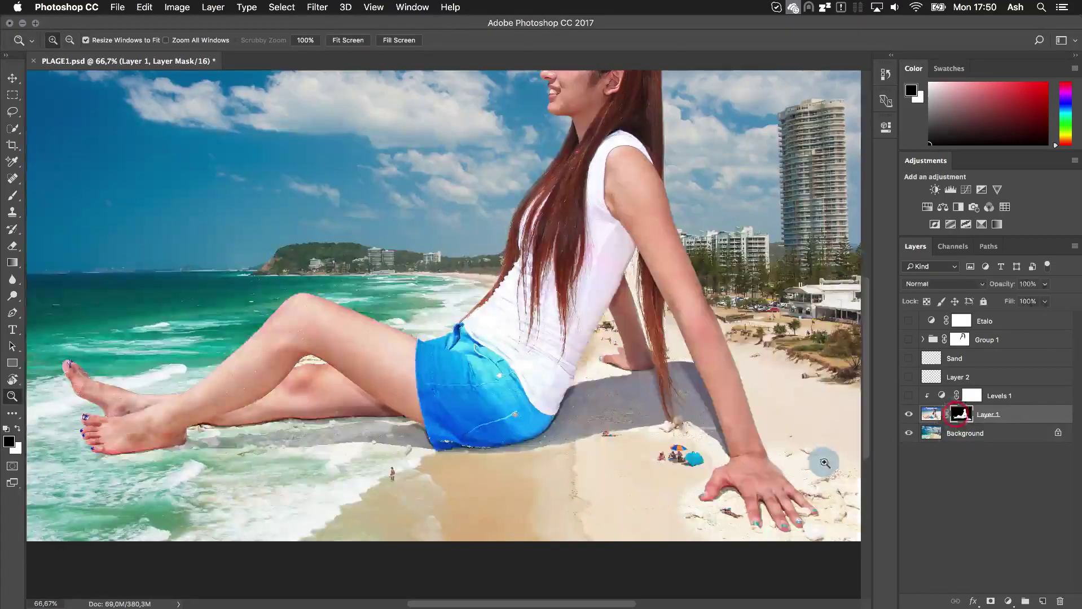
Make the Levels 1 adjustment layer visible again and open its settings
drag(785, 290, 786, 356)
click(908, 395)
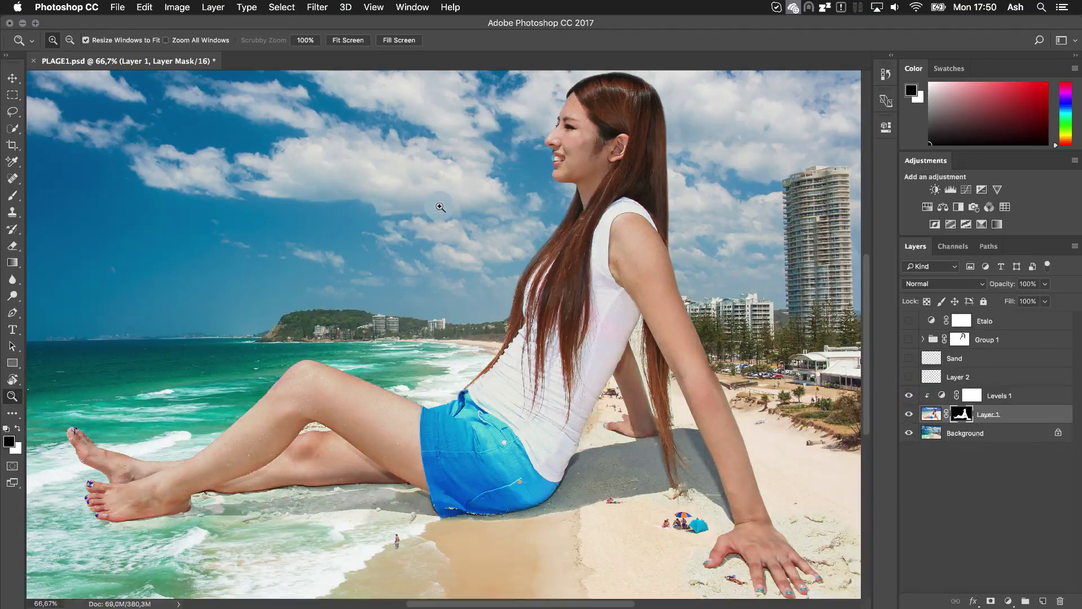
double_click(941, 395)
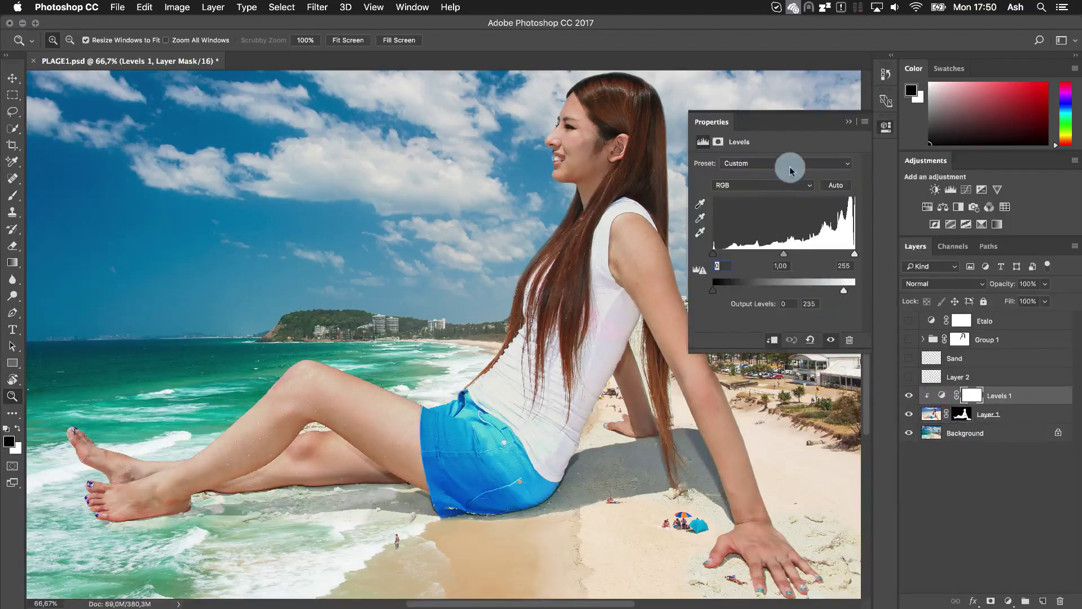
Review the presets and the individual colour channel settings of the Levels 1 adjustment
click(816, 163)
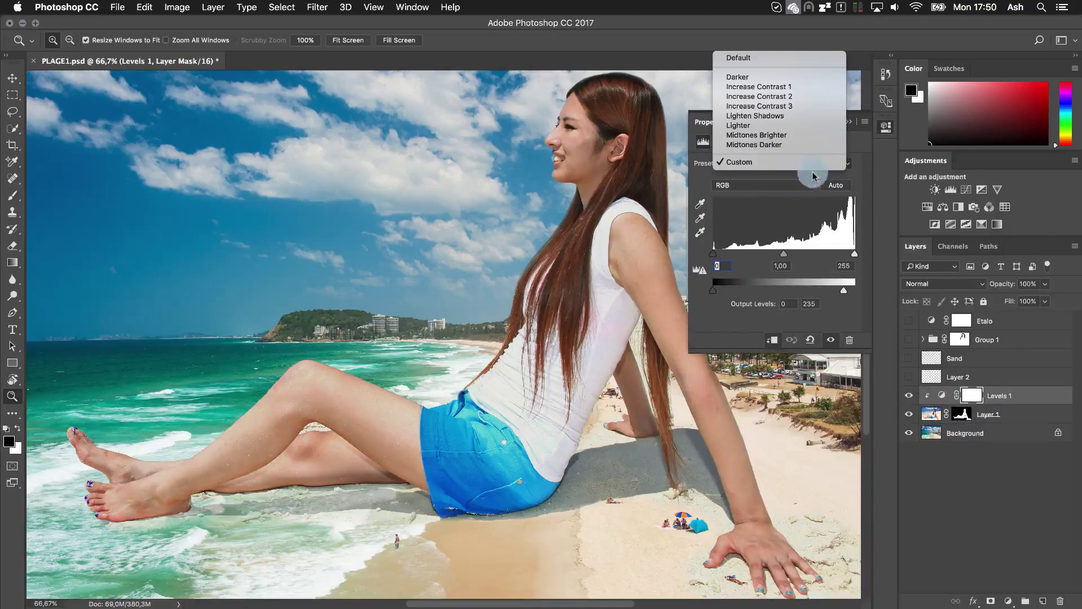
click(779, 185)
click(790, 190)
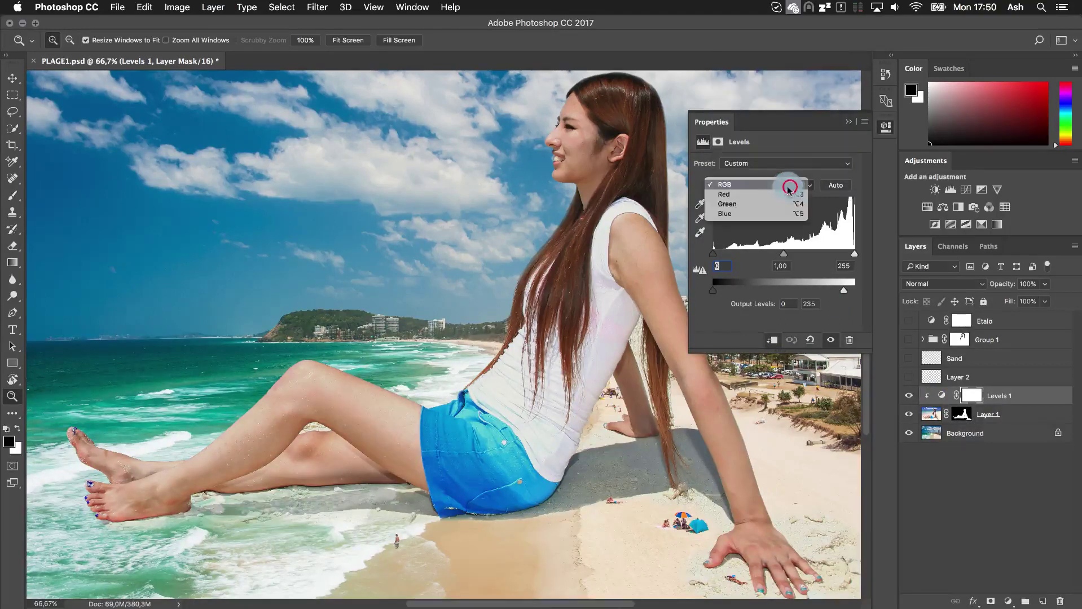
click(785, 193)
click(776, 186)
click(768, 203)
click(765, 186)
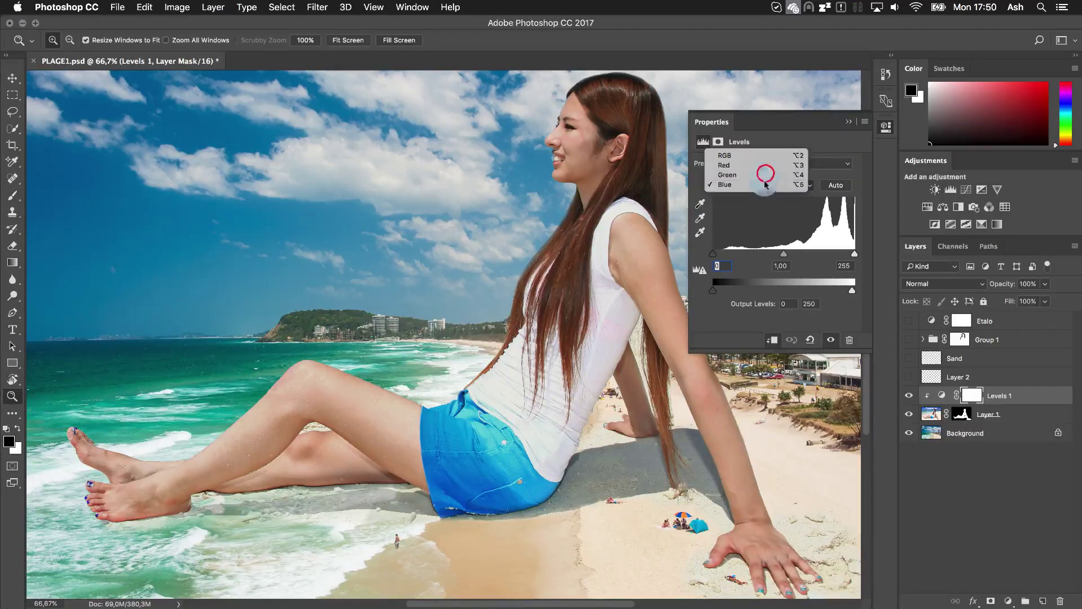
click(764, 175)
click(762, 186)
click(765, 194)
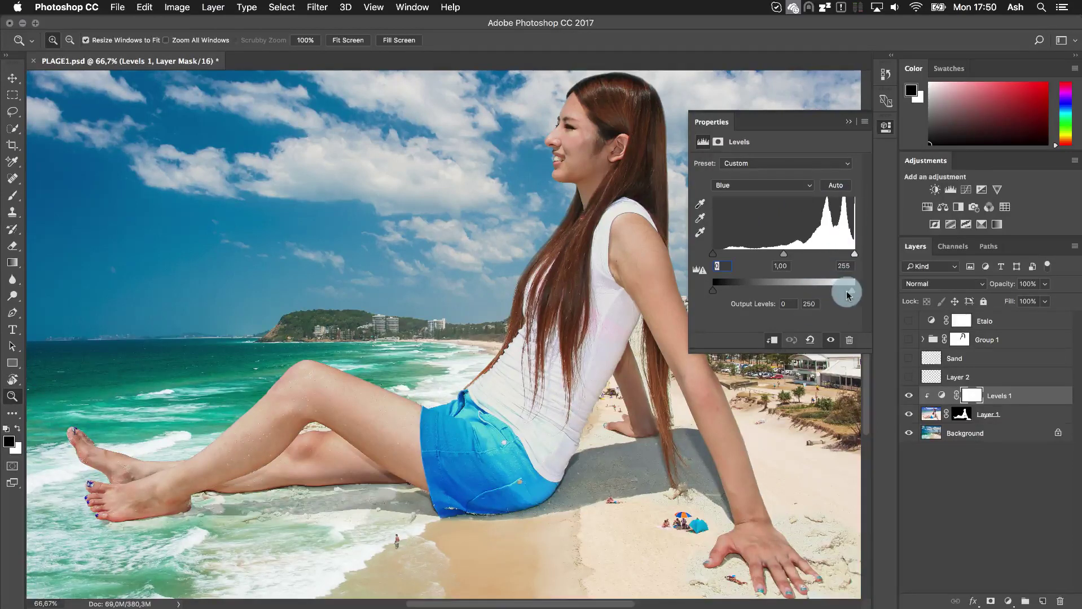
Compare the image with and without the Levels 1 adjustment, and close its settings
click(909, 396)
click(909, 397)
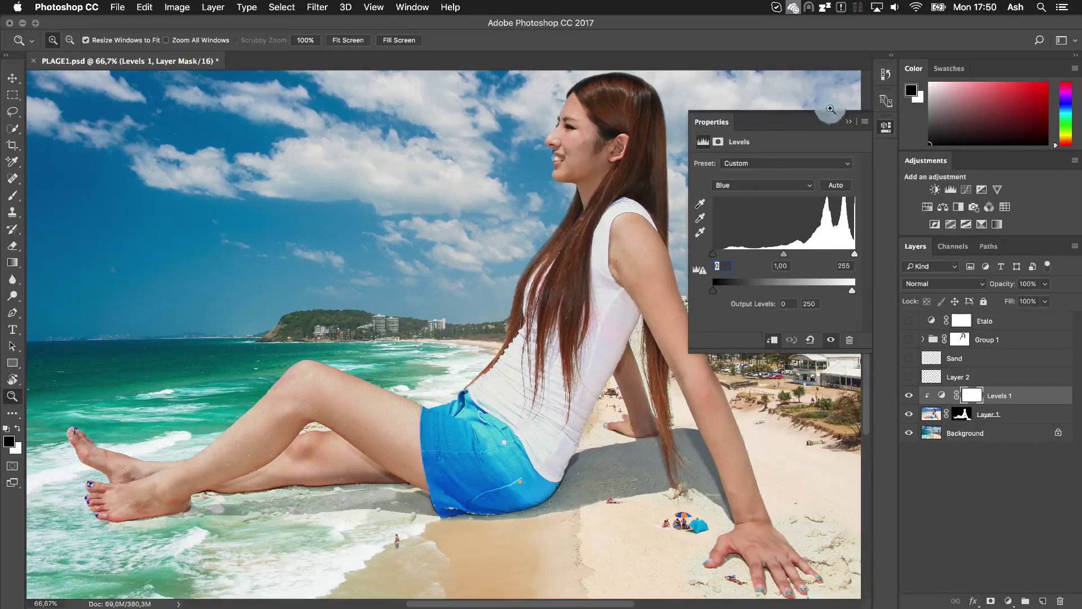
click(848, 122)
click(908, 396)
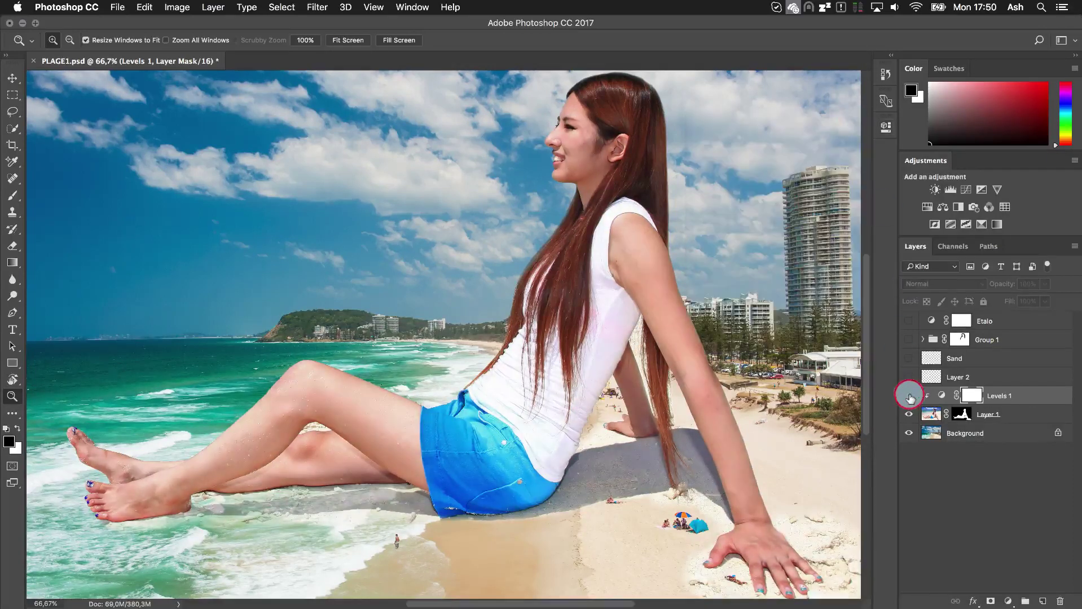
click(909, 396)
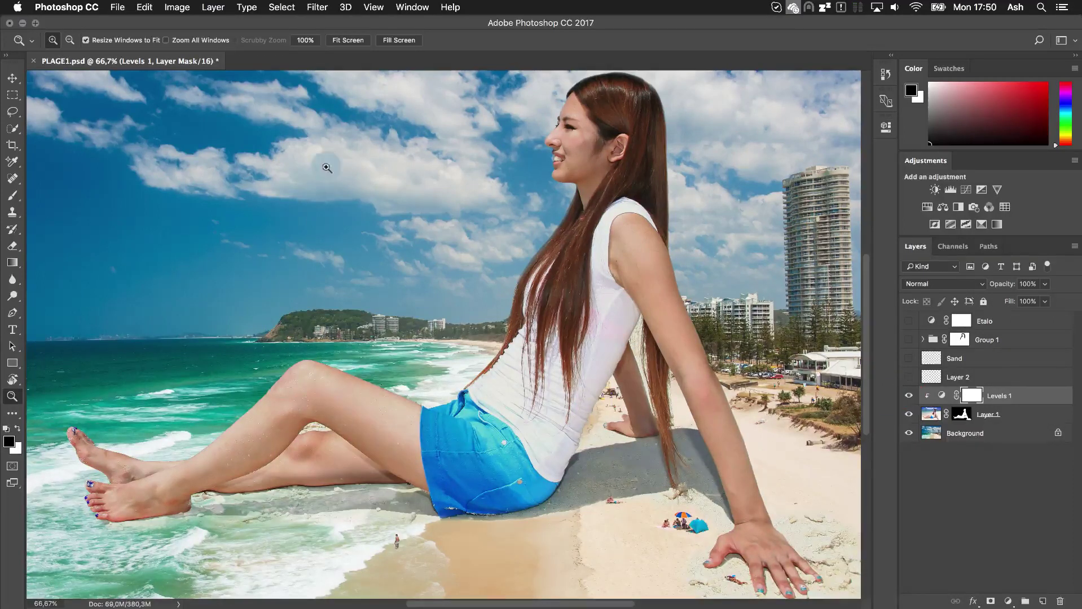
Check the mask of Layer 1, and examine the cut-out edges up close around the feet, legs, shorts, hair and arms
alt+click(962, 414)
alt+click(962, 414)
drag(297, 399, 330, 293)
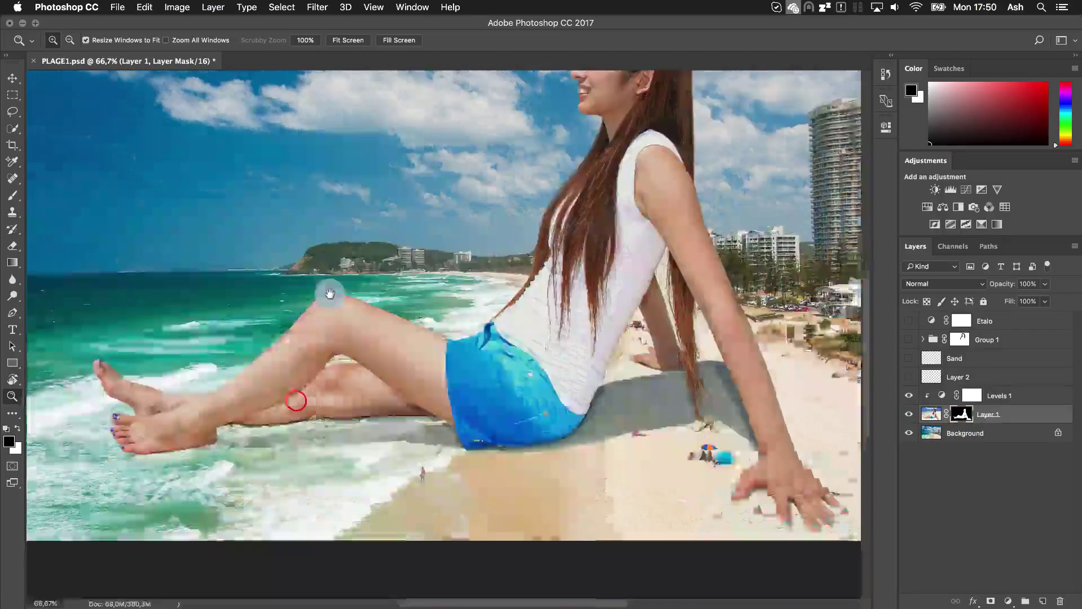
drag(164, 329, 460, 438)
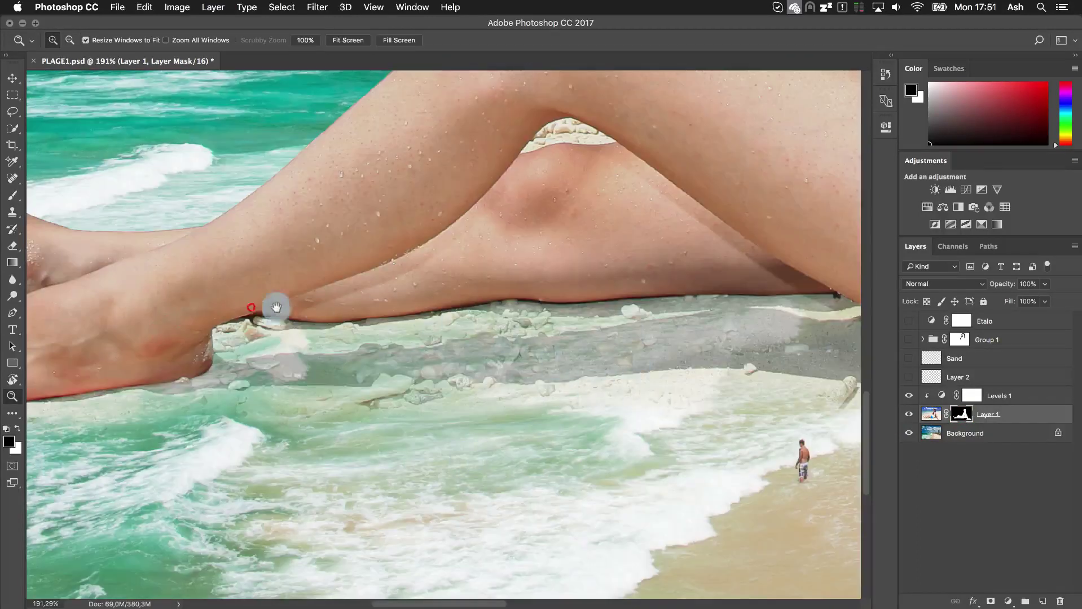
drag(249, 307, 582, 276)
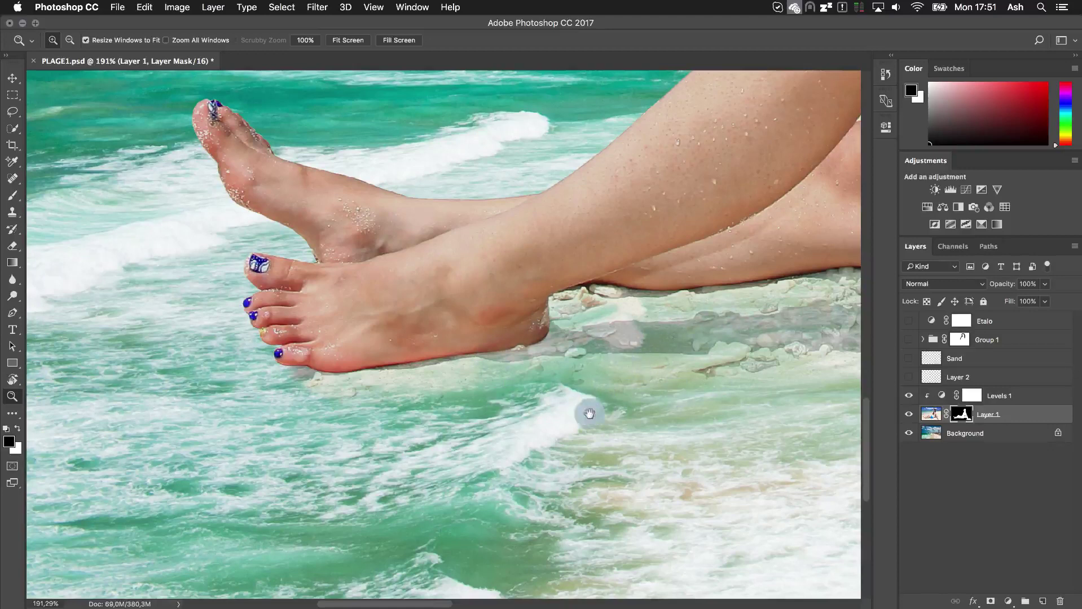
drag(688, 307, 279, 389)
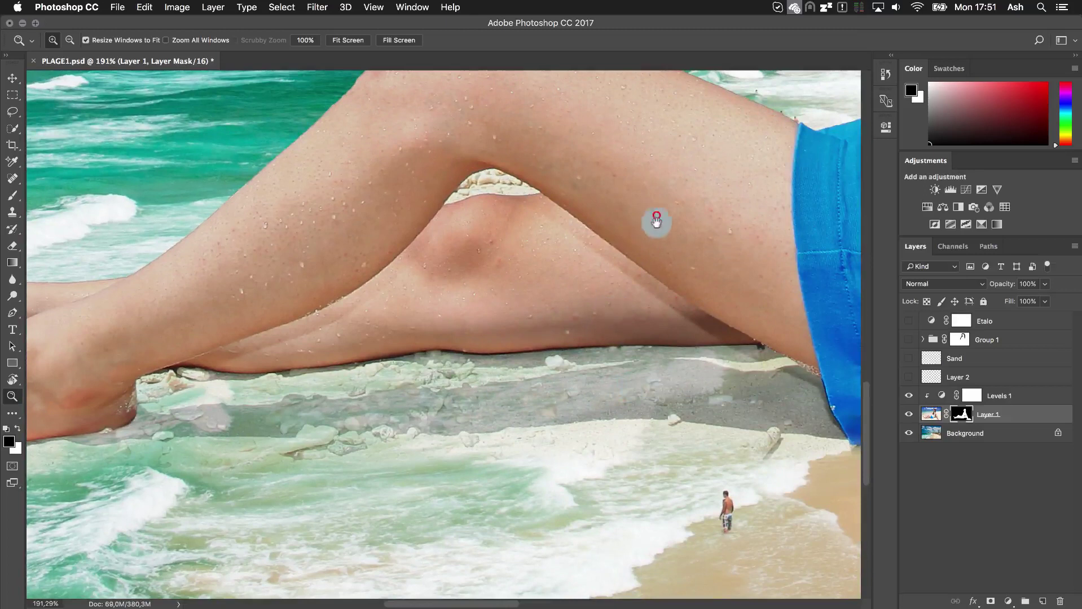
drag(652, 215, 620, 471)
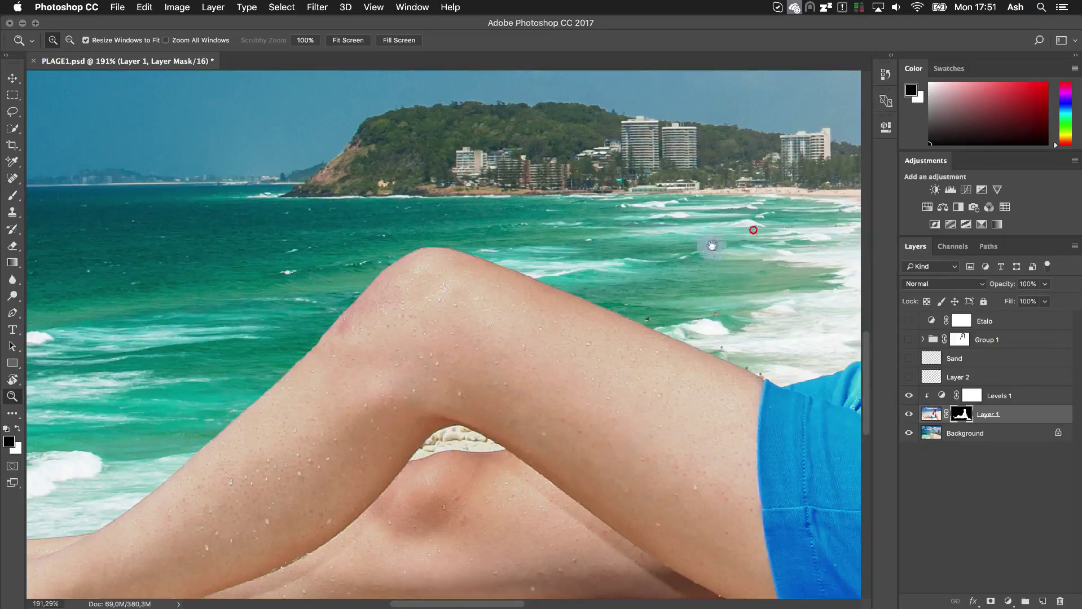
drag(753, 229, 326, 382)
drag(623, 188, 592, 266)
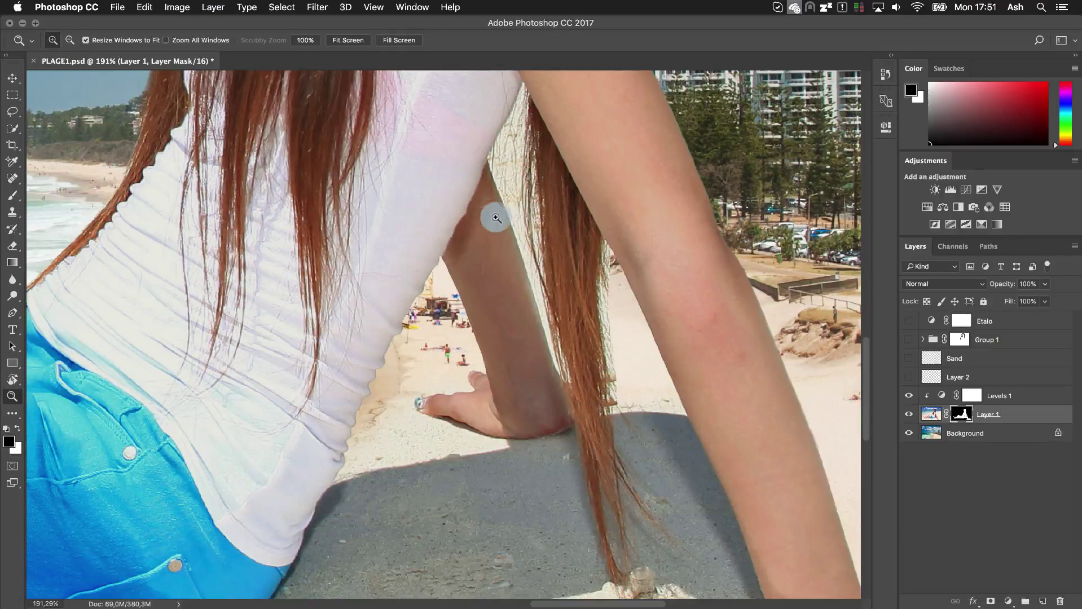
drag(503, 169, 526, 269)
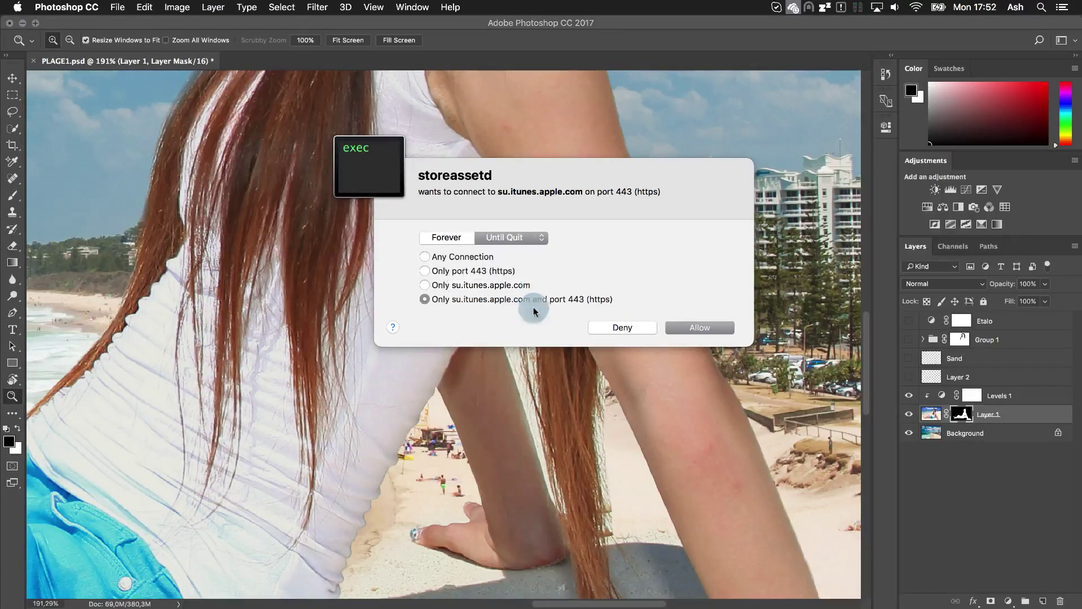
Deny storeassetd's connection to su.itunes.apple.com on port 443
click(640, 326)
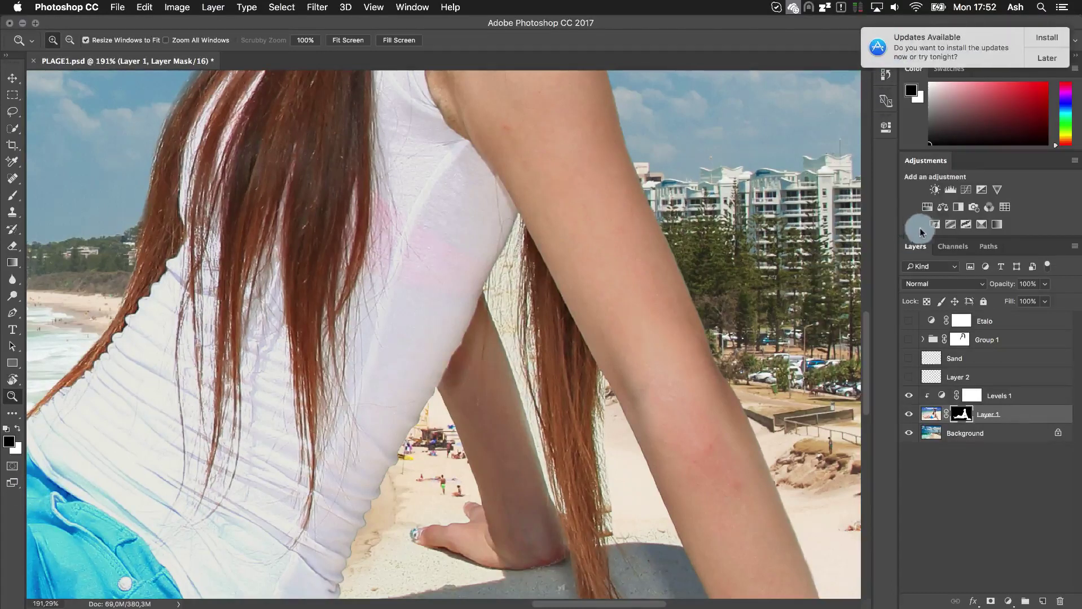
Postpone the available software updates
click(1047, 58)
click(1034, 112)
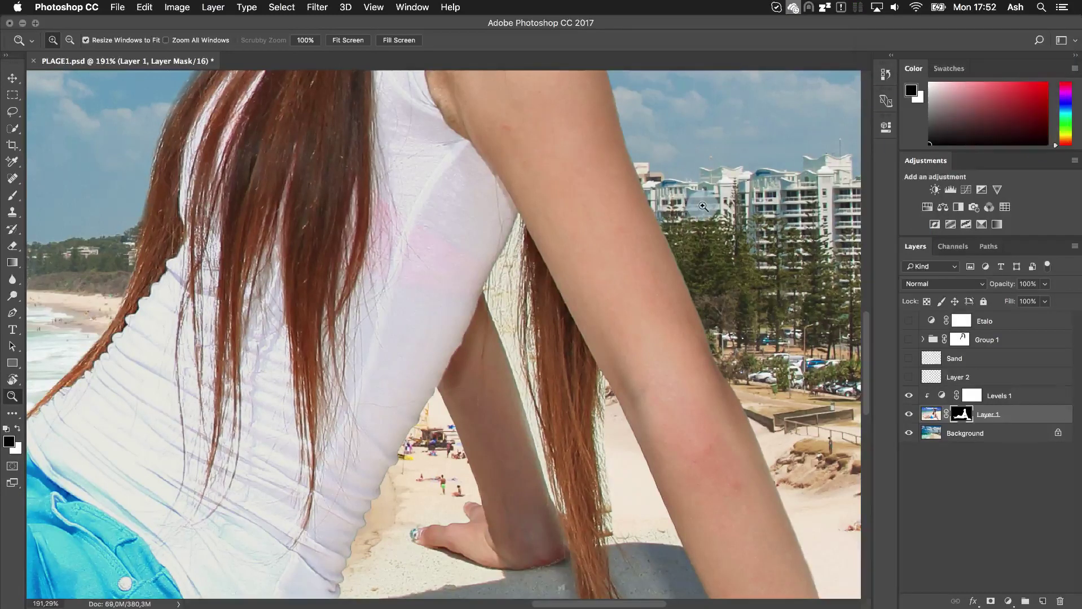
Turn on the Sand layer, and compare the sand around the arm and hand with and without it
scroll(703, 207, down, 10)
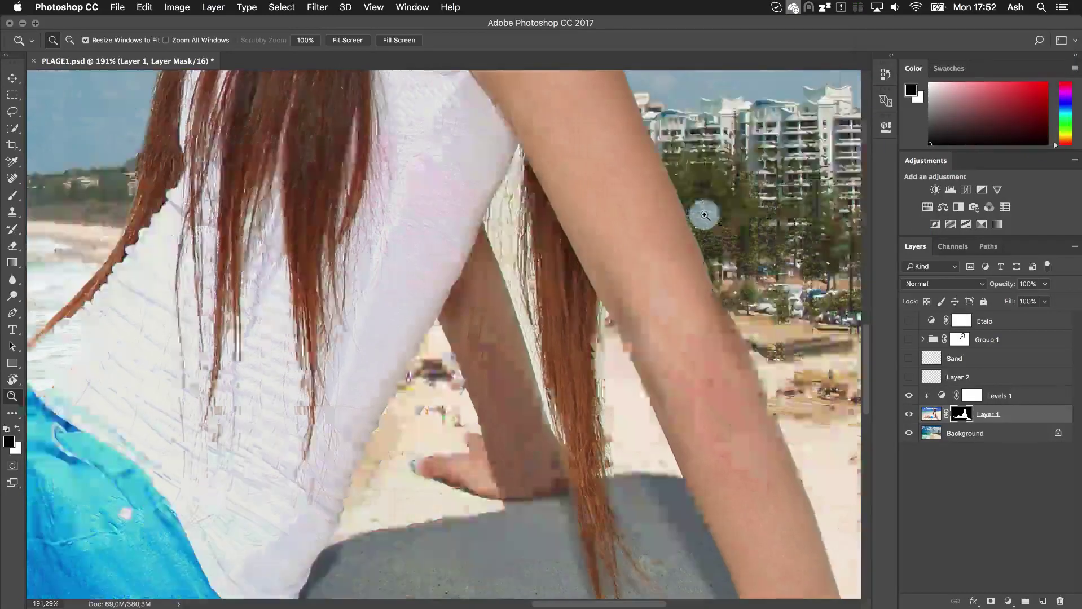
scroll(712, 231, down, 2)
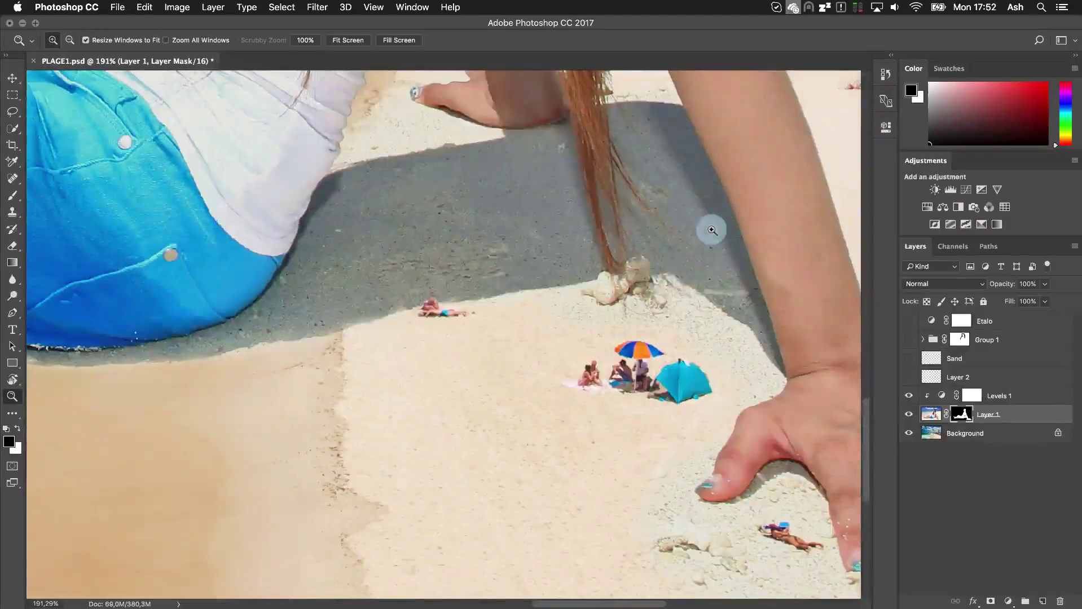
drag(621, 603, 672, 604)
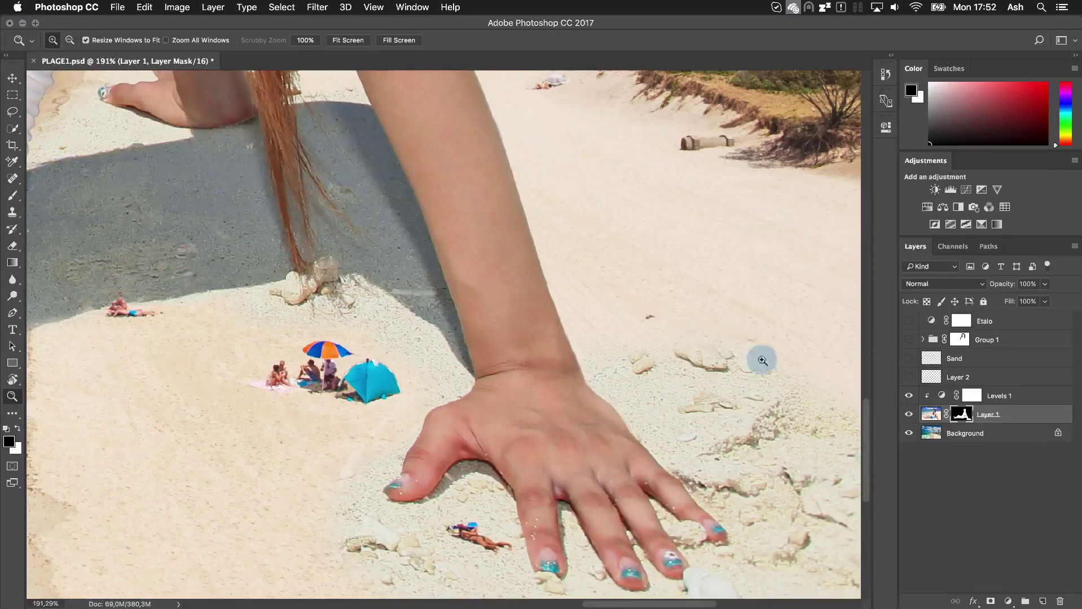
drag(316, 279, 498, 300)
click(909, 358)
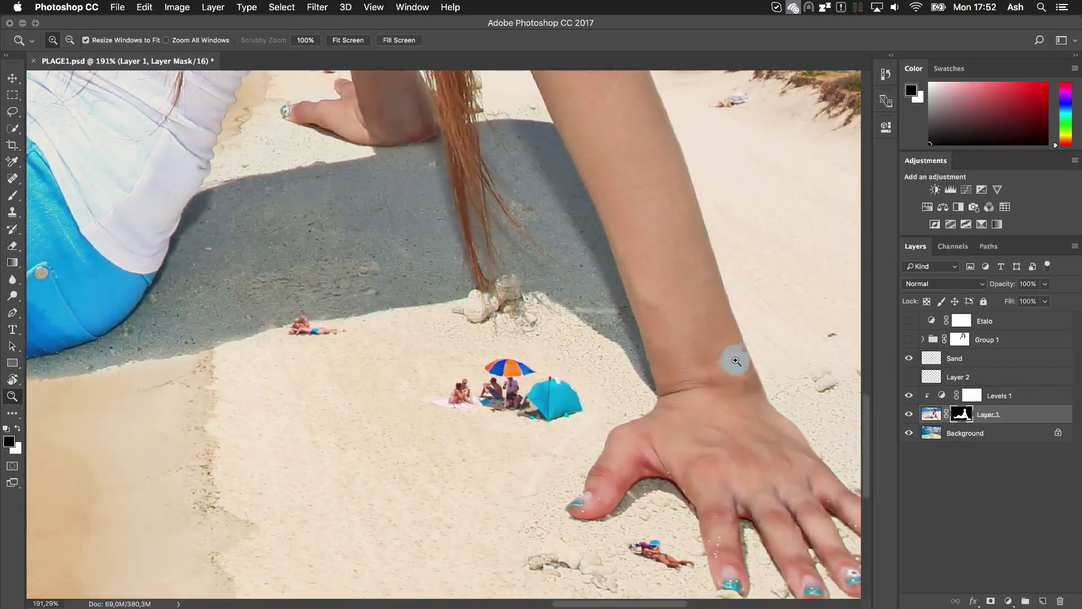
click(910, 359)
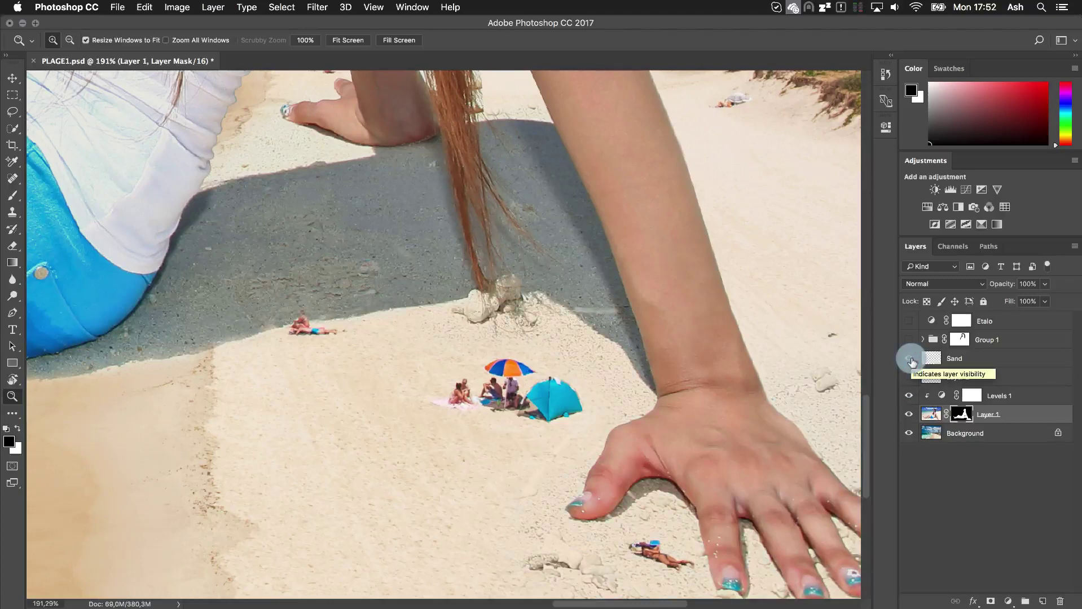
Isolate the Sand layer to examine its painted beige areas, select it, and show the other visible layers again
alt+click(909, 359)
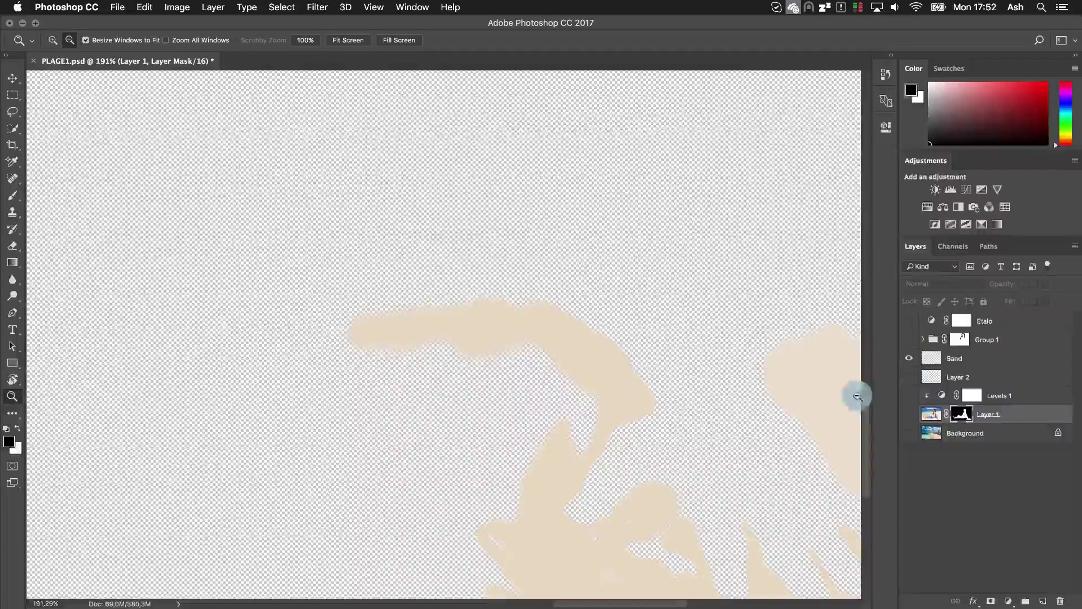
drag(713, 414, 532, 298)
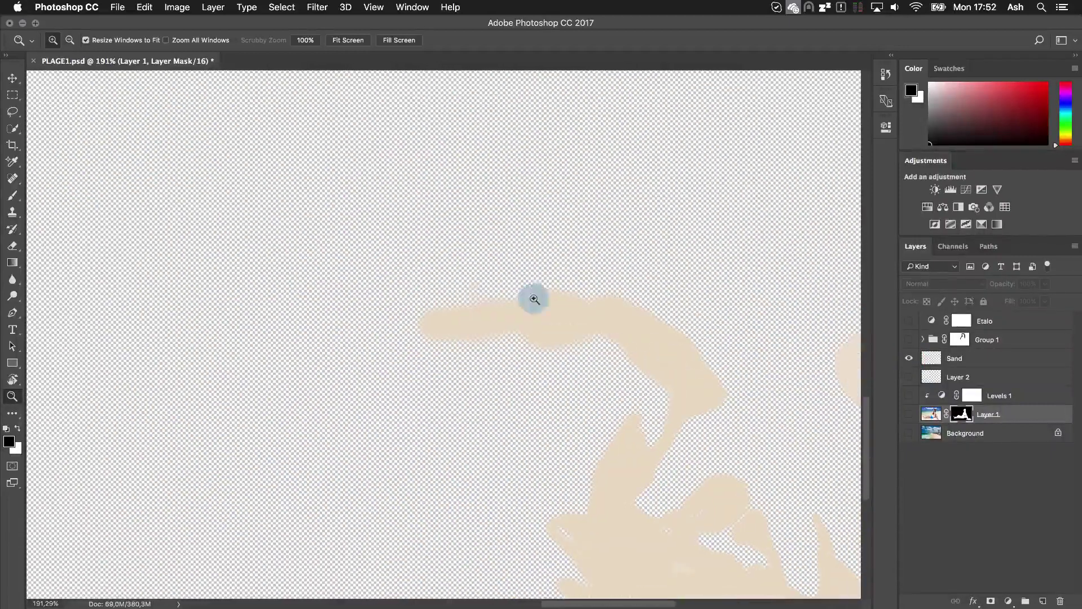
click(930, 360)
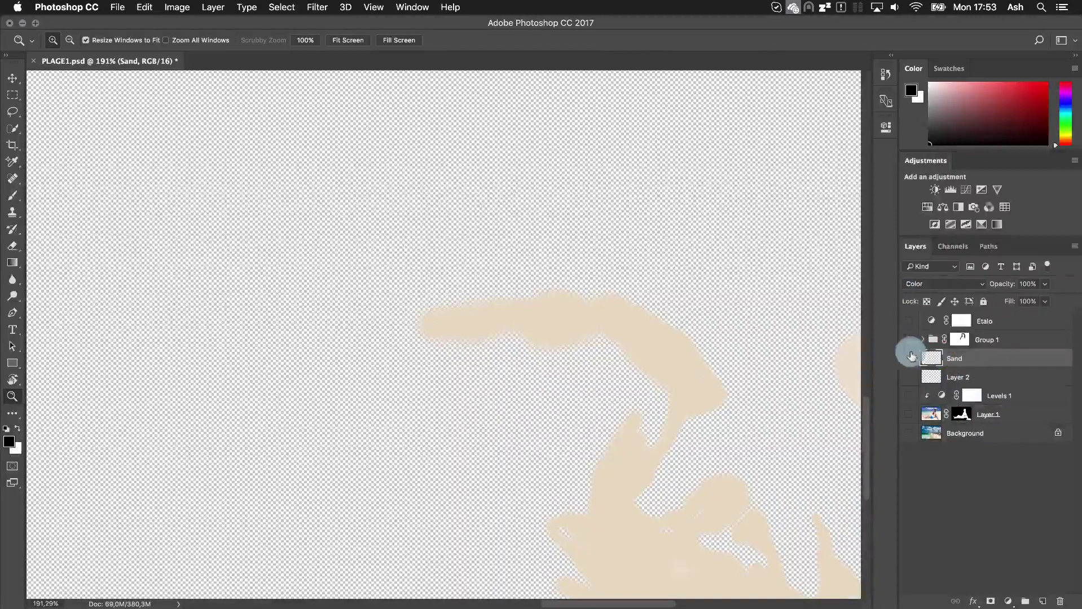
alt+click(910, 359)
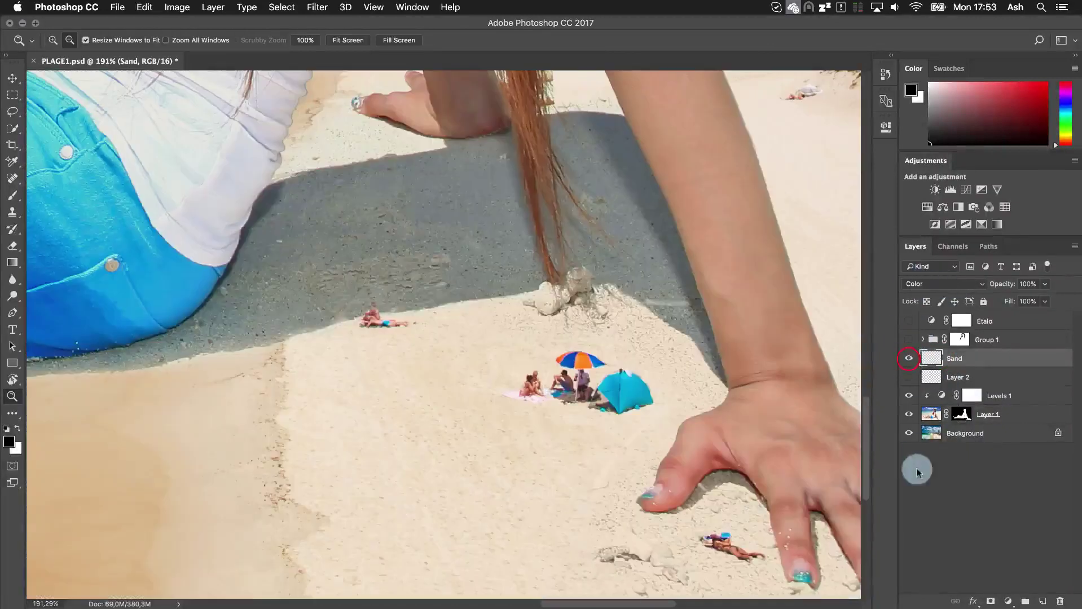
Compare the sand colour around the fingers with and without the Sand layer, and inspect the shadow under the arm
click(908, 358)
drag(702, 337, 457, 261)
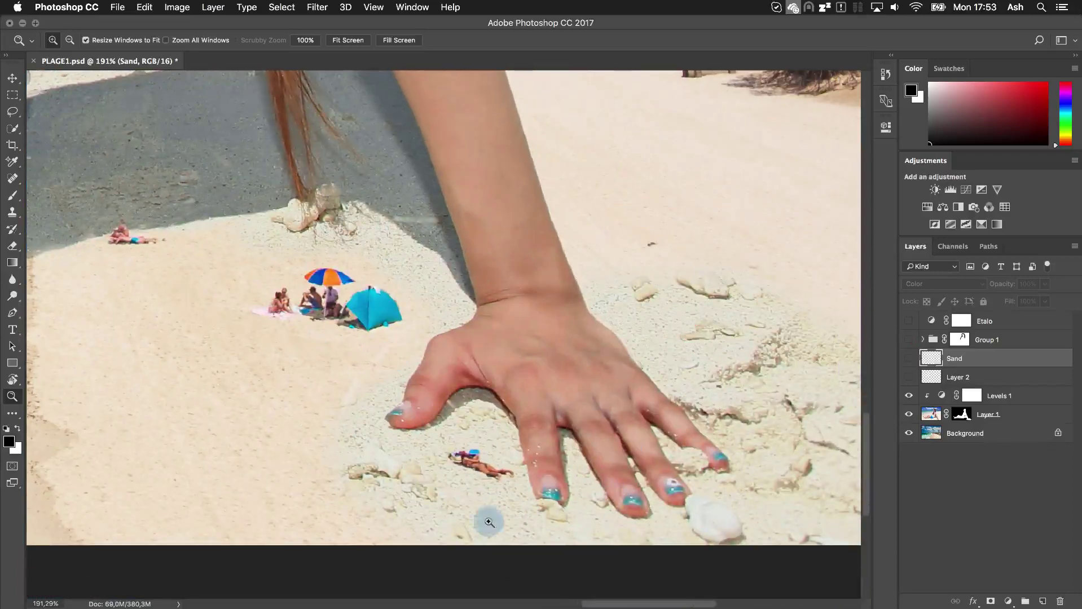
click(908, 358)
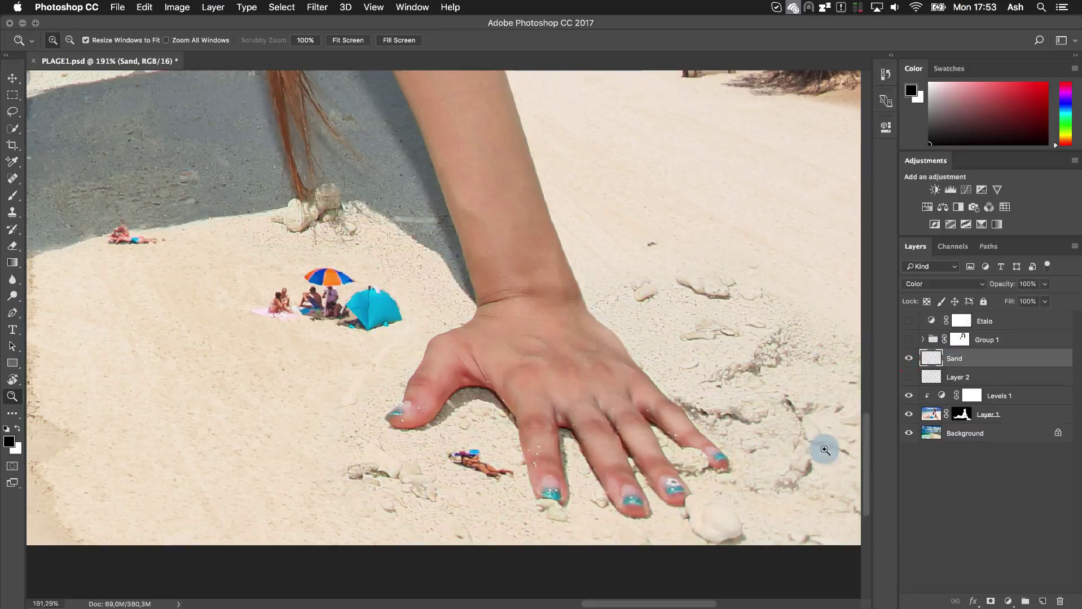
drag(358, 172, 610, 430)
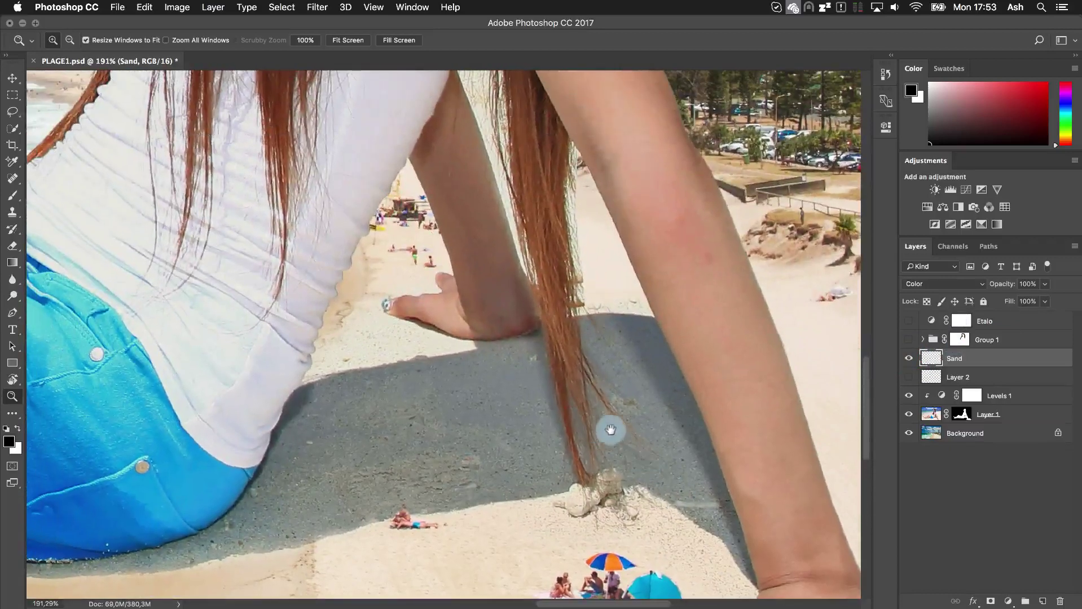
Show Layer 2 and Group 1, and view the whole composite
click(908, 376)
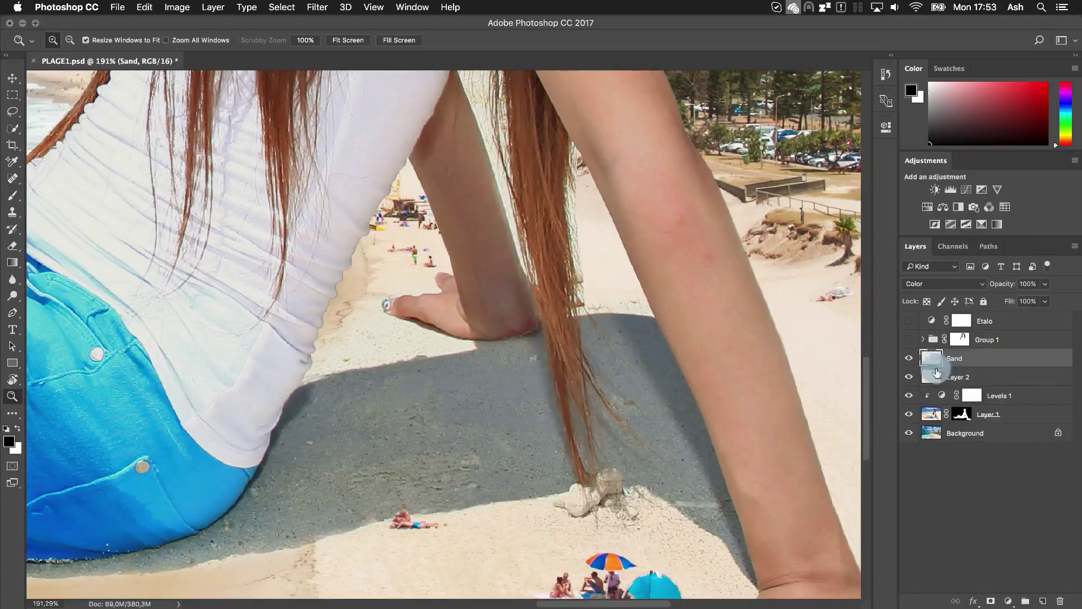
alt+click(530, 268)
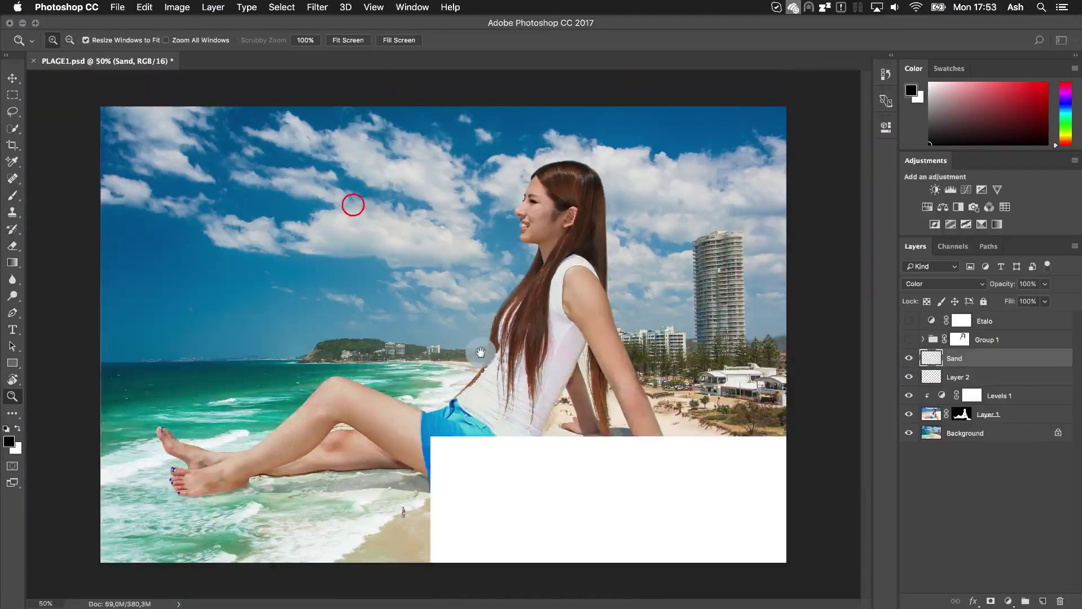
click(908, 340)
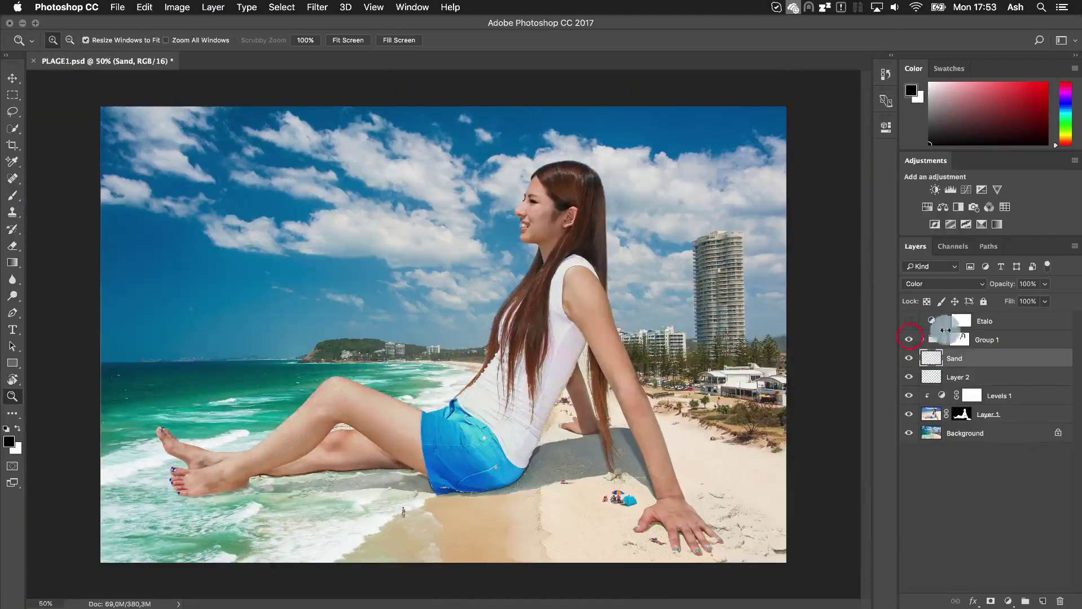
Examine the hair edge behind the head up close, comparing it with and without Group 1
click(587, 171)
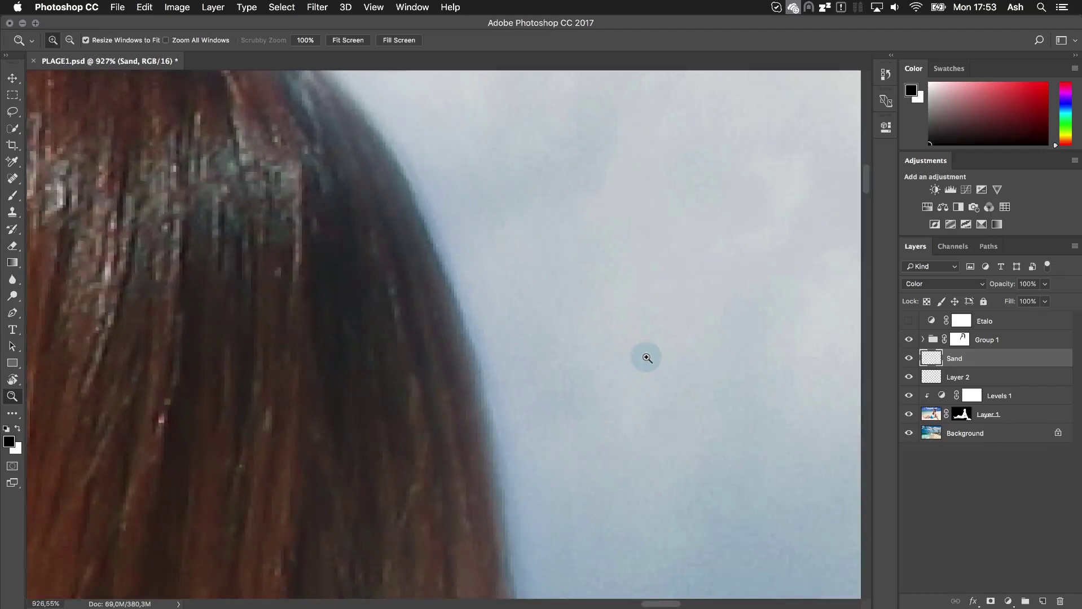
scroll(653, 358, down, 5)
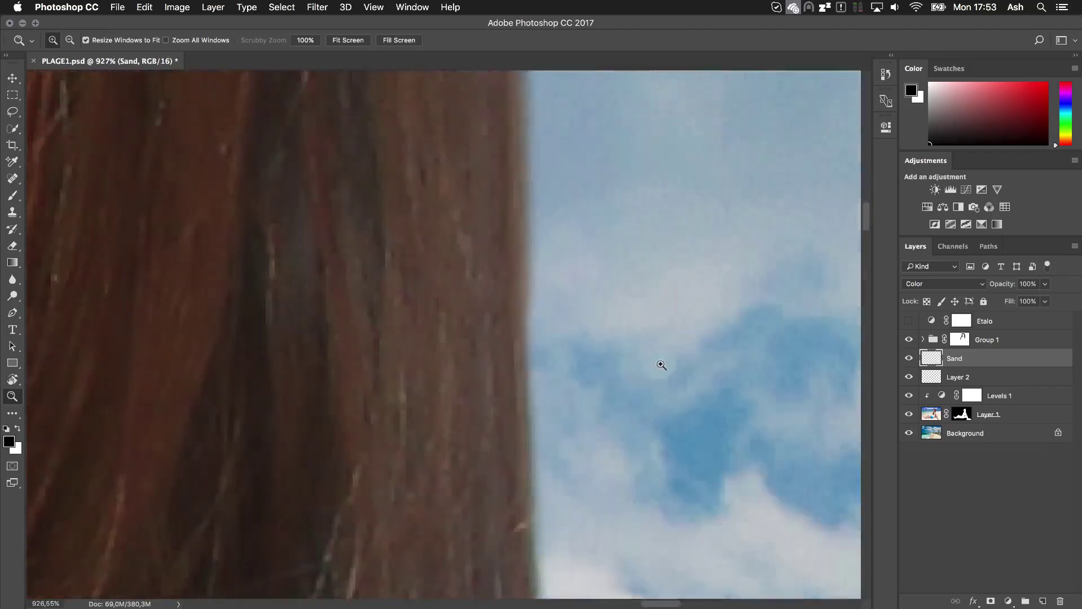
scroll(657, 362, up, 5)
click(908, 340)
click(909, 339)
click(909, 340)
click(908, 340)
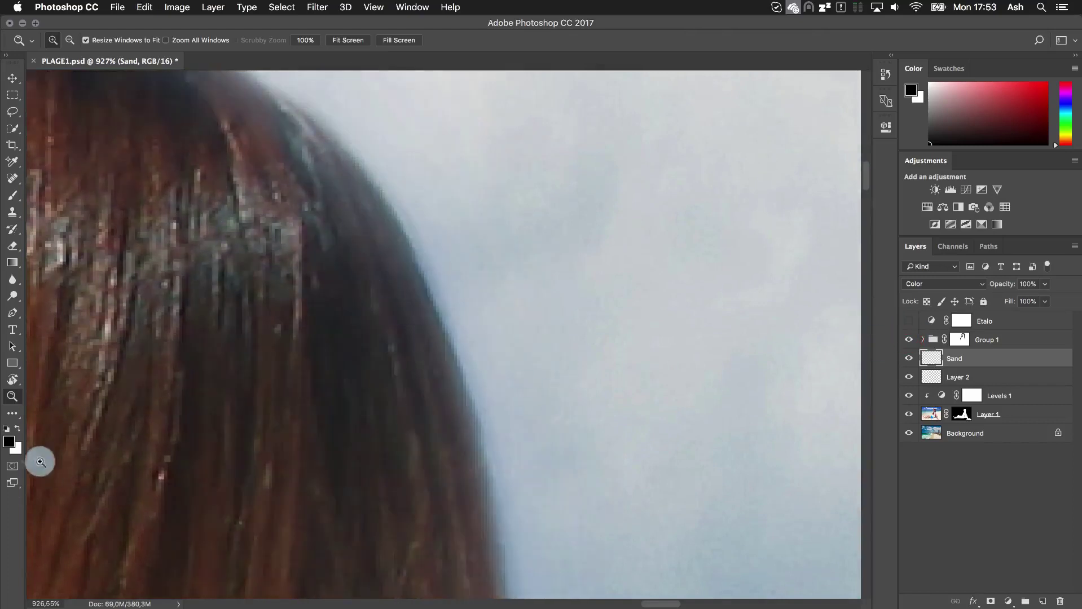
Check how the woman's hair and arm blend into the background at 100%, and view the whole composite
double_click(12, 396)
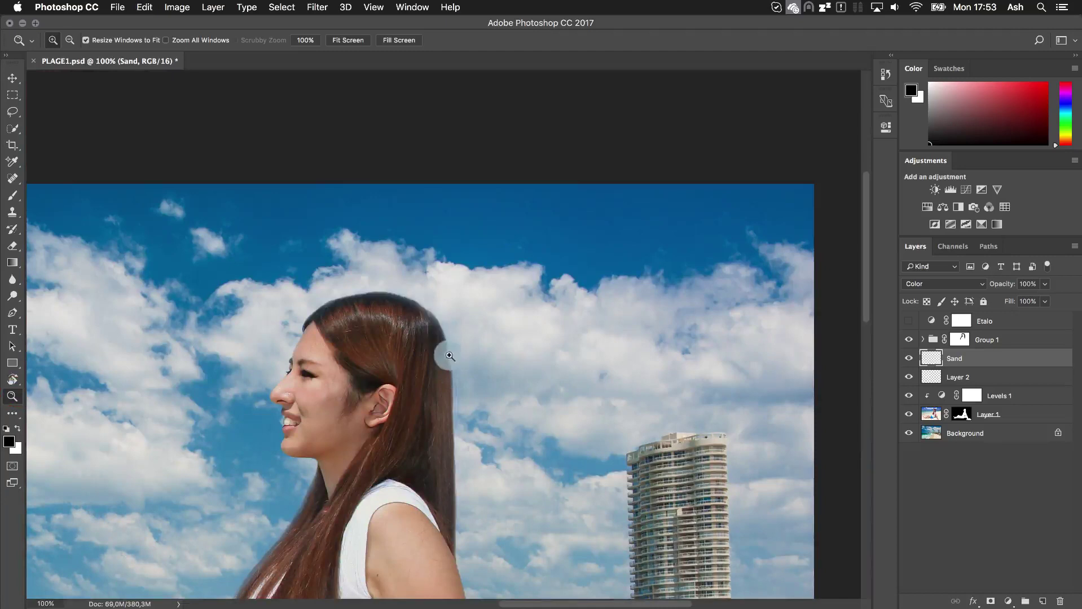
scroll(425, 362, down, 5)
scroll(425, 362, left, 3)
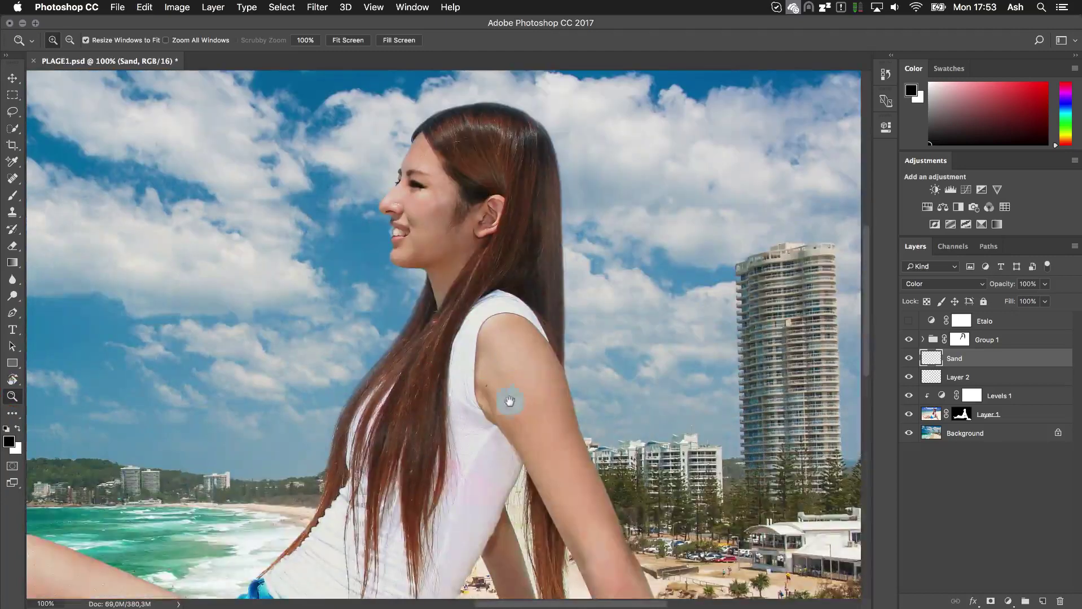
drag(531, 382, 424, 345)
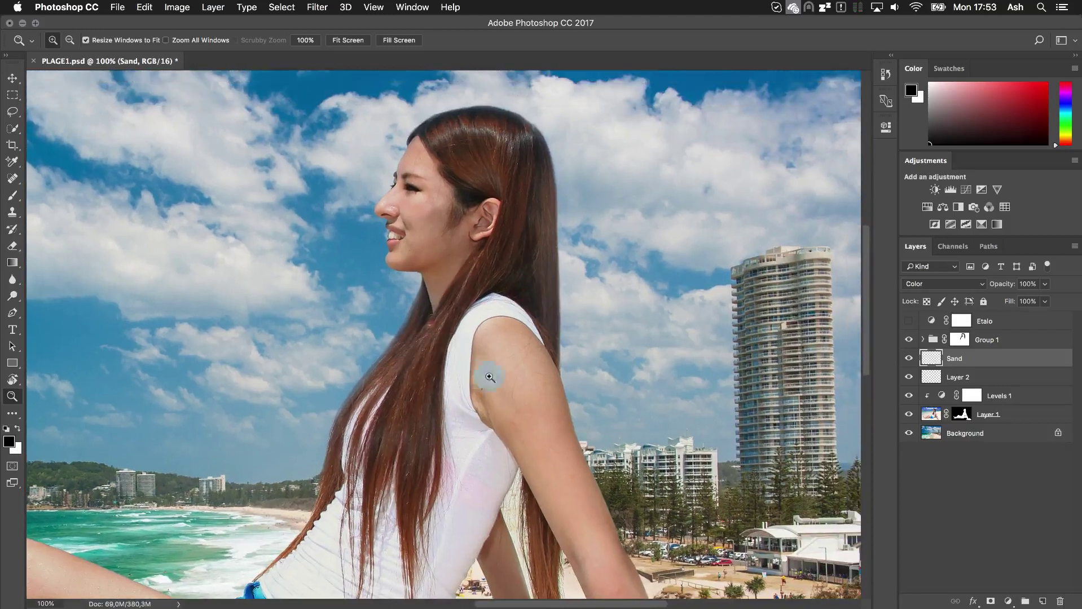
alt+click(429, 361)
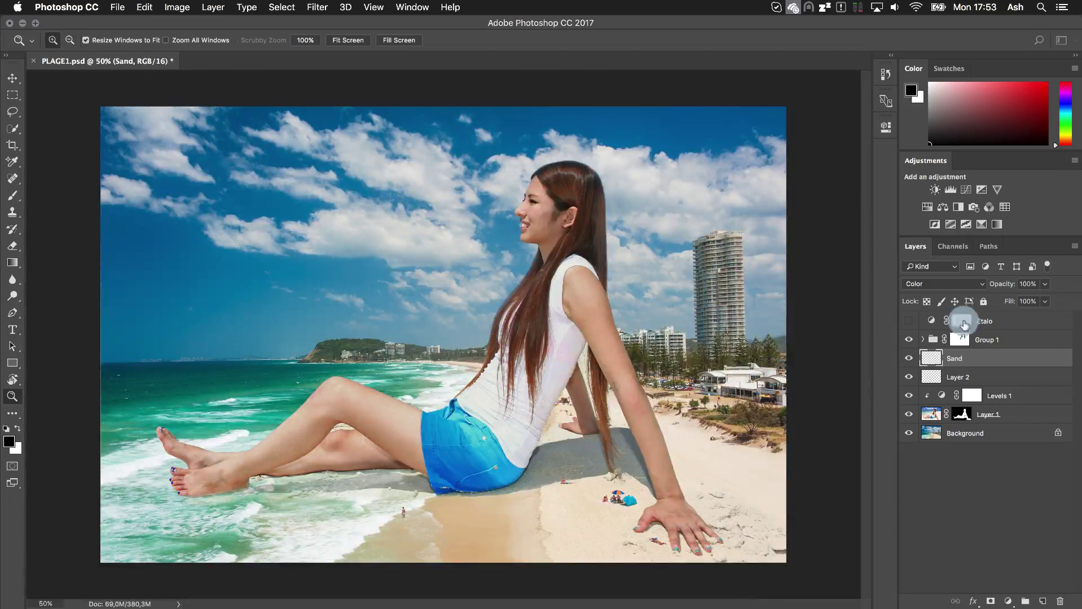
Expand Group 1, hide all the layers below it, and examine its Wrap layers up close around the head
click(923, 339)
drag(909, 470, 909, 555)
drag(562, 154, 648, 226)
drag(615, 317, 708, 321)
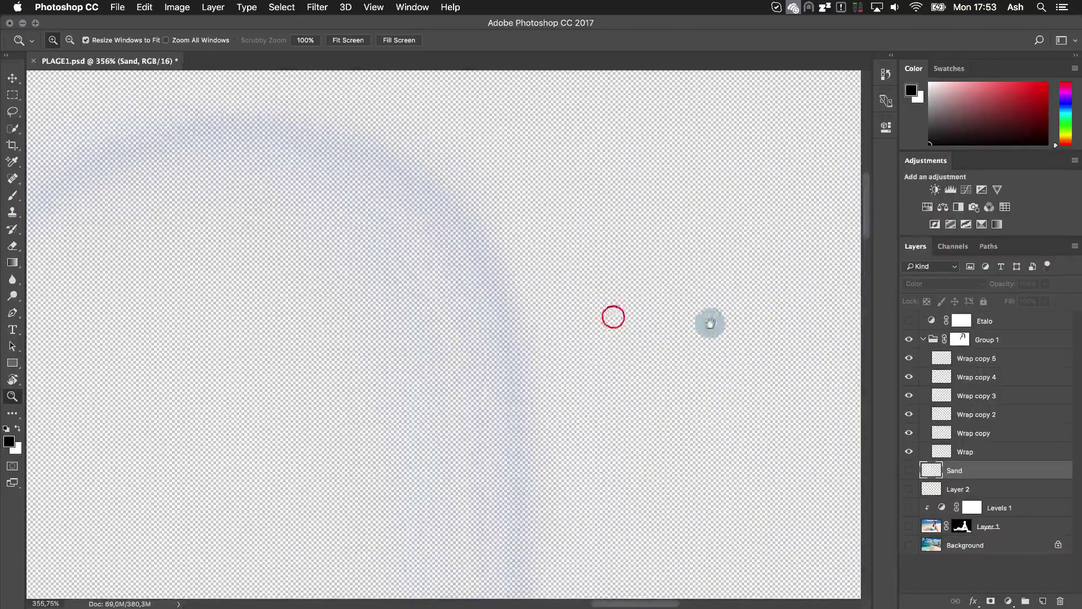
Add a new layer below Group 1 and fill it with black using the Paint Bucket
click(1041, 601)
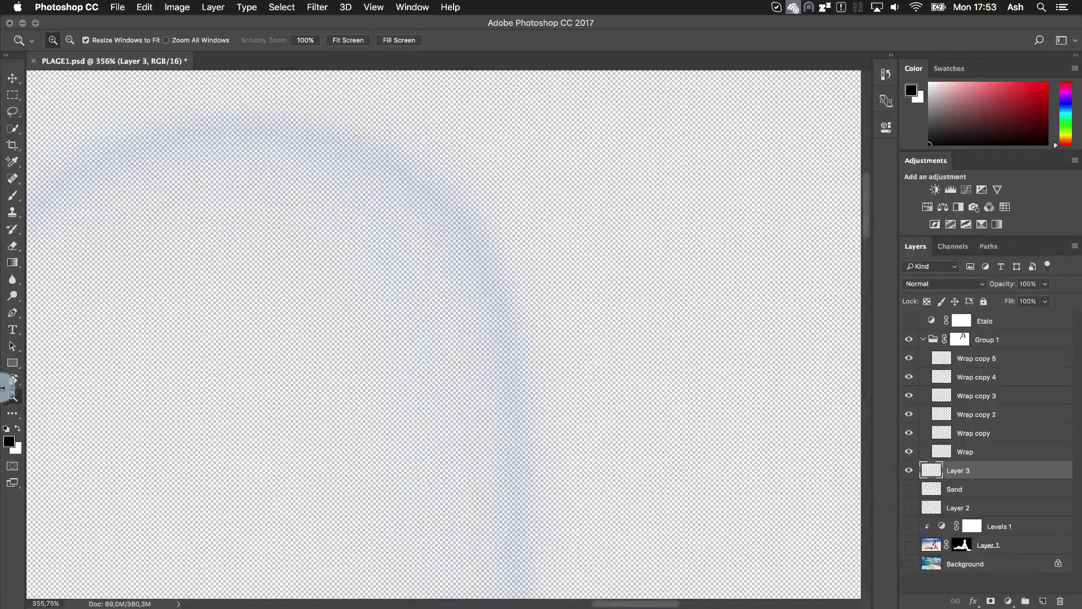
key(g)
key(shift+g)
click(439, 317)
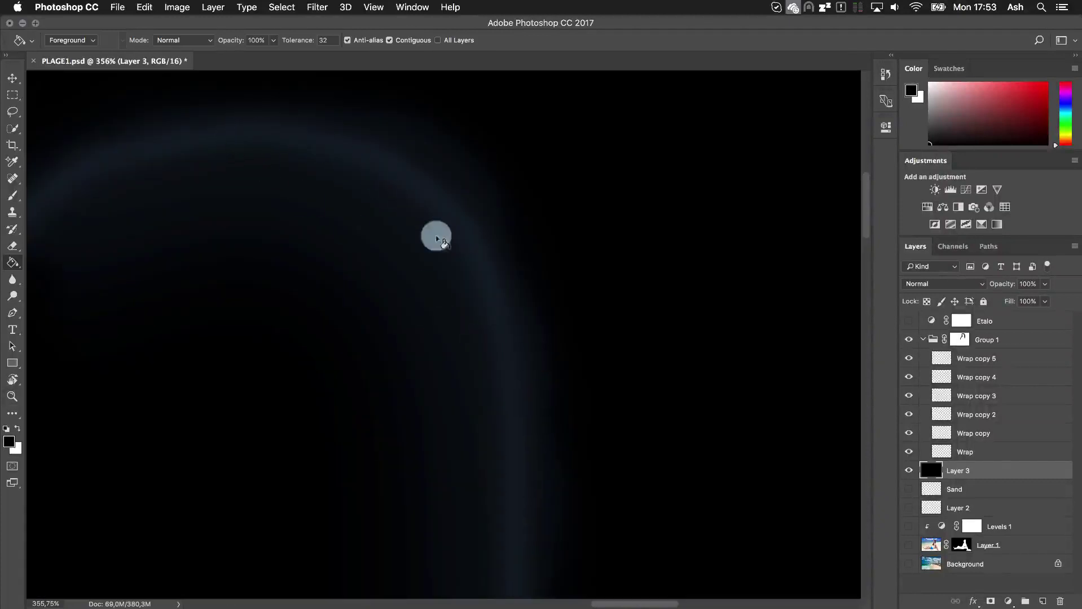
Examine the wrap glow against black, remove the black layer, and show the layers below Group 1 again
drag(460, 367, 454, 66)
mouse_move(459, 309)
mouse_down()
mouse_move(459, 162)
mouse_move(477, 435)
mouse_up()
drag(933, 470, 908, 546)
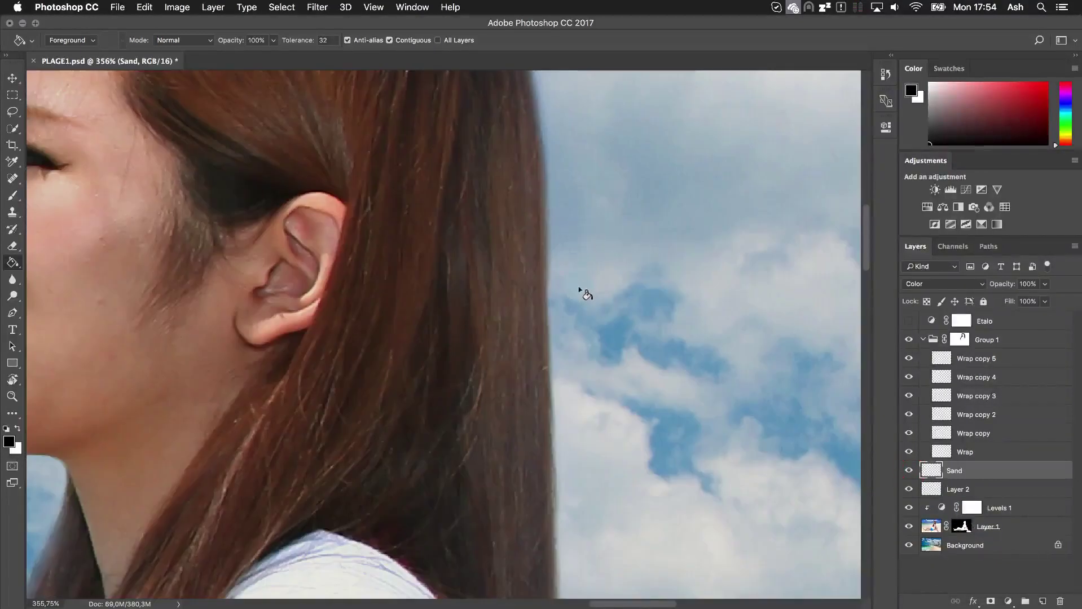
Turn on the Etalo adjustment, and compare the full composite with and without it
double_click(12, 396)
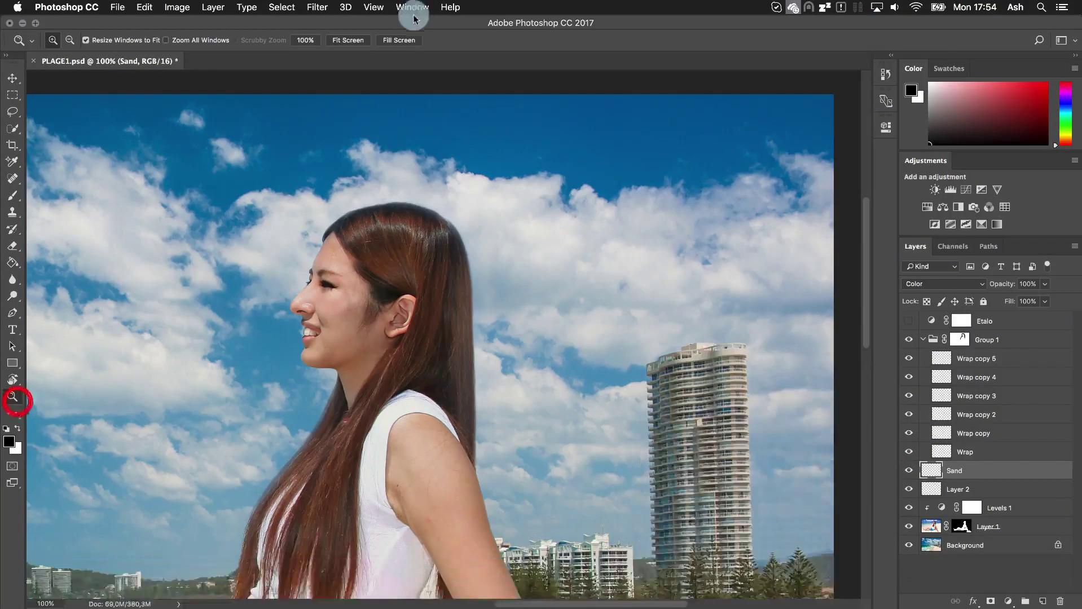
click(398, 40)
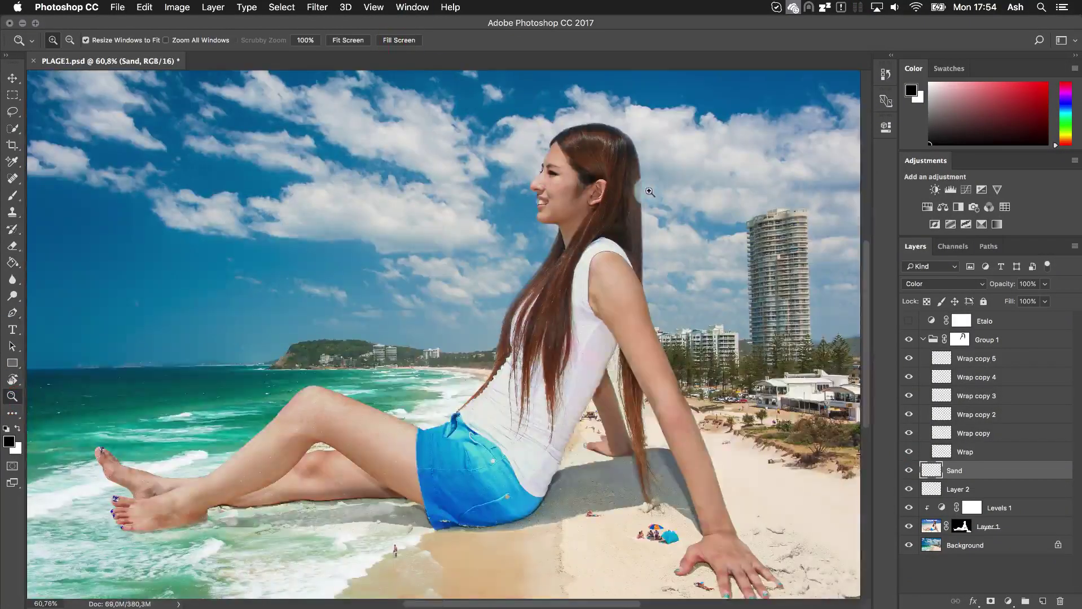
click(911, 321)
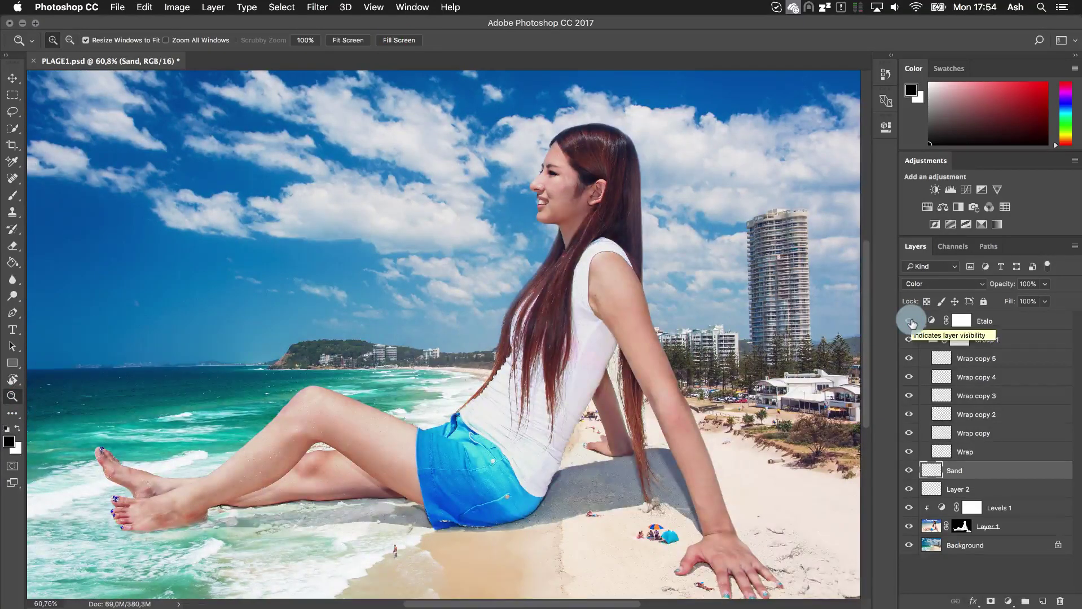
click(910, 322)
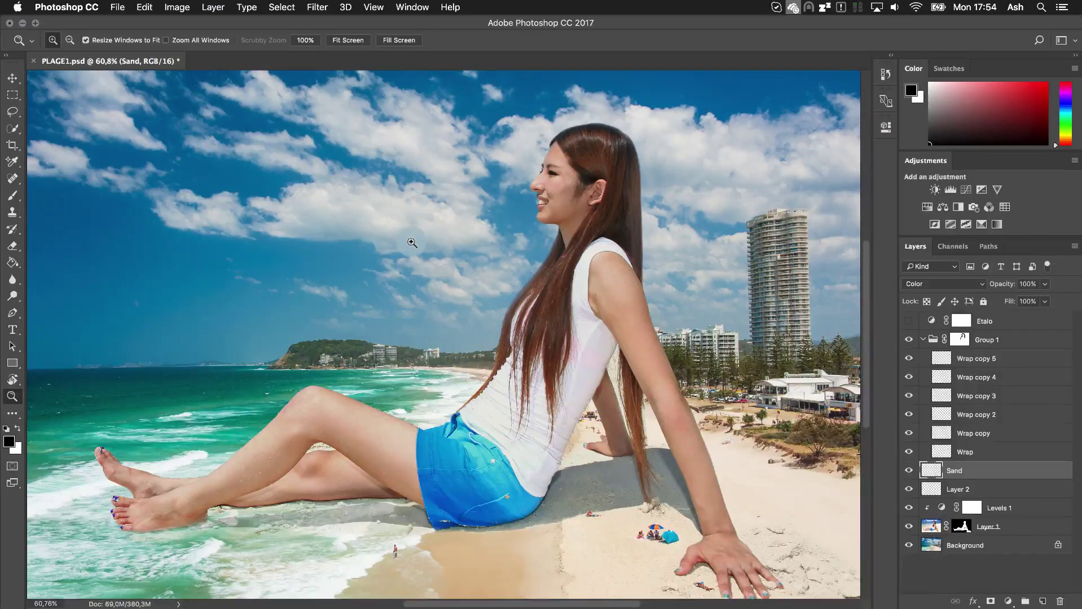
click(908, 321)
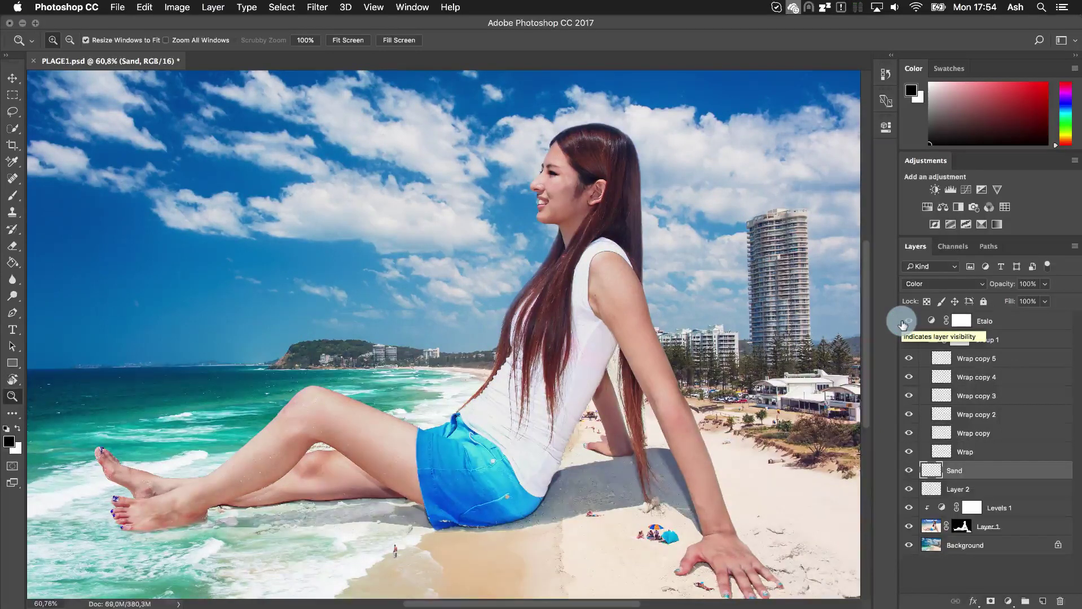
Examine the RGB curve of the Etalo adjustment and its control points, and switch to the Blue channel curve
click(931, 320)
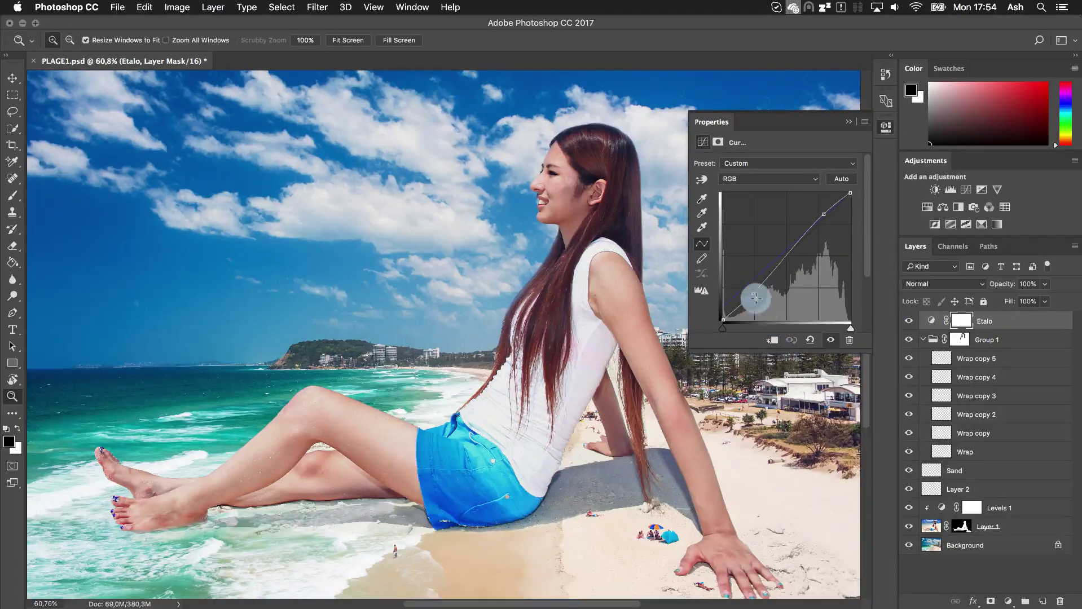
click(824, 212)
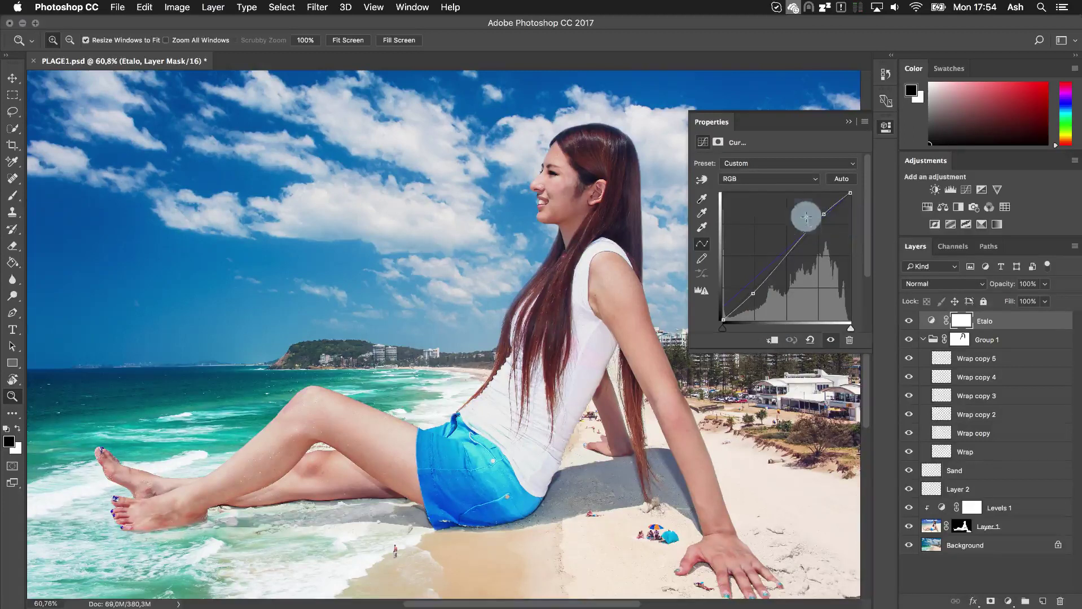
click(812, 179)
click(784, 209)
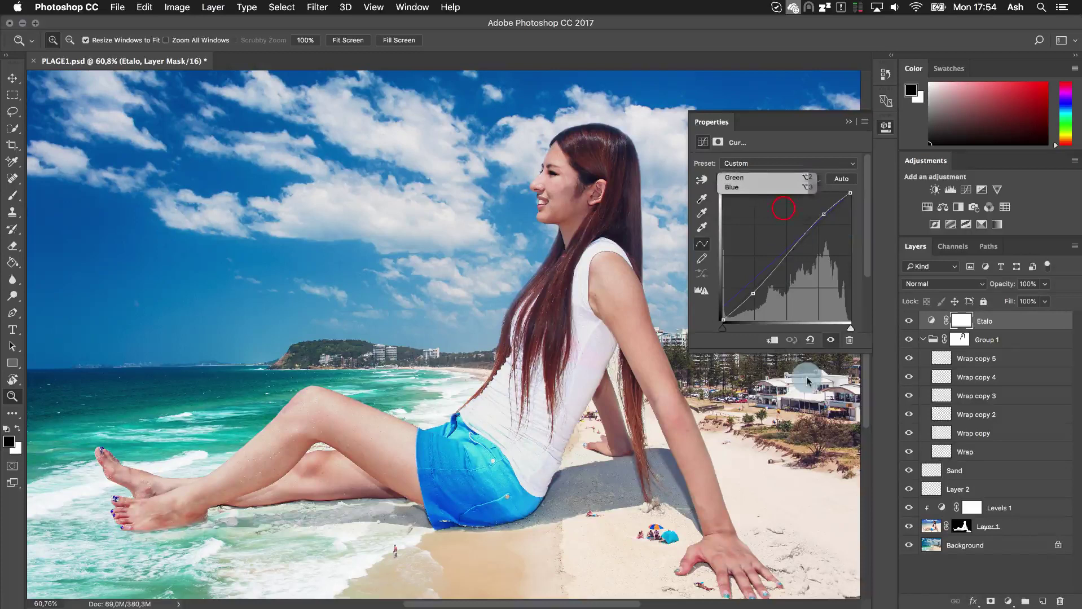
Examine the shadow end of the Etalo adjustment's Blue channel curve, and collapse the curve properties
mouse_move(720, 314)
mouse_down()
mouse_move(720, 326)
mouse_move(722, 308)
mouse_up()
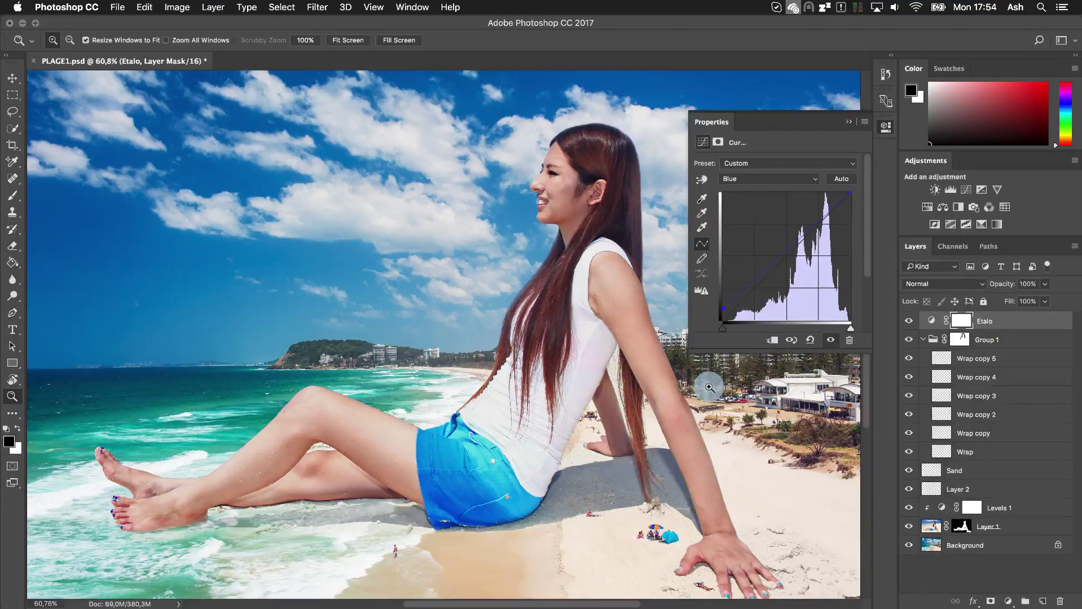
click(849, 121)
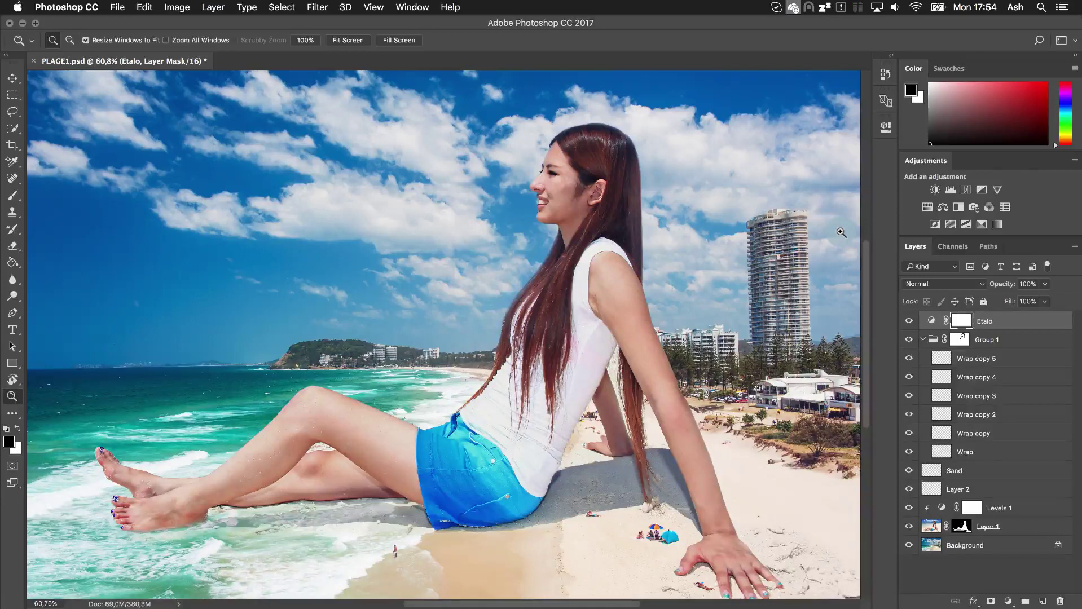
click(868, 252)
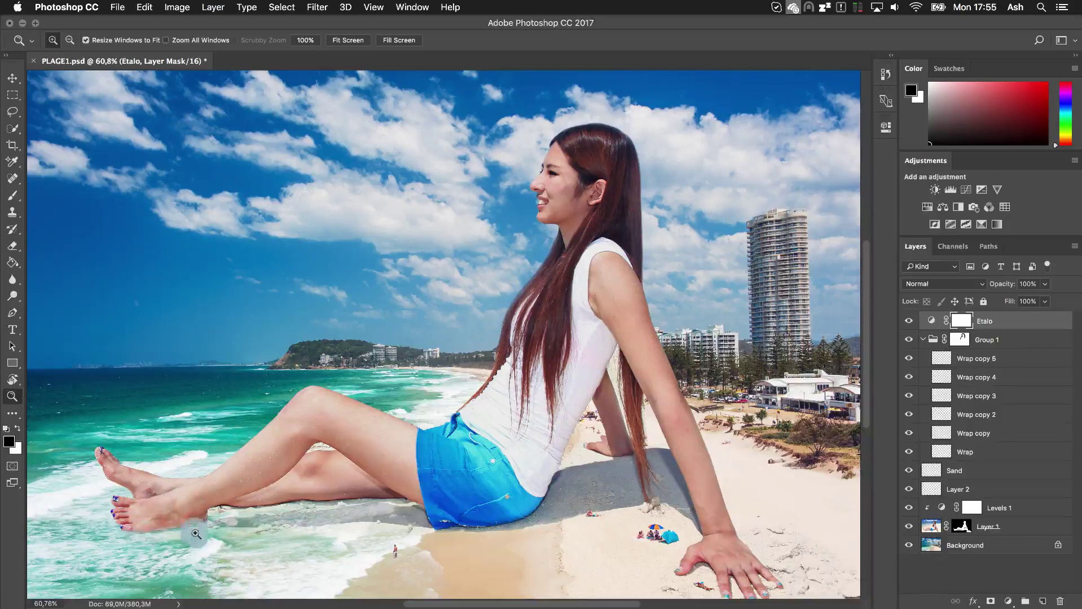
Inspect the foot's edge against the water up close, the body and its sand shadow at 100%, and the whole composite at 50%
click(111, 519)
drag(117, 522, 217, 560)
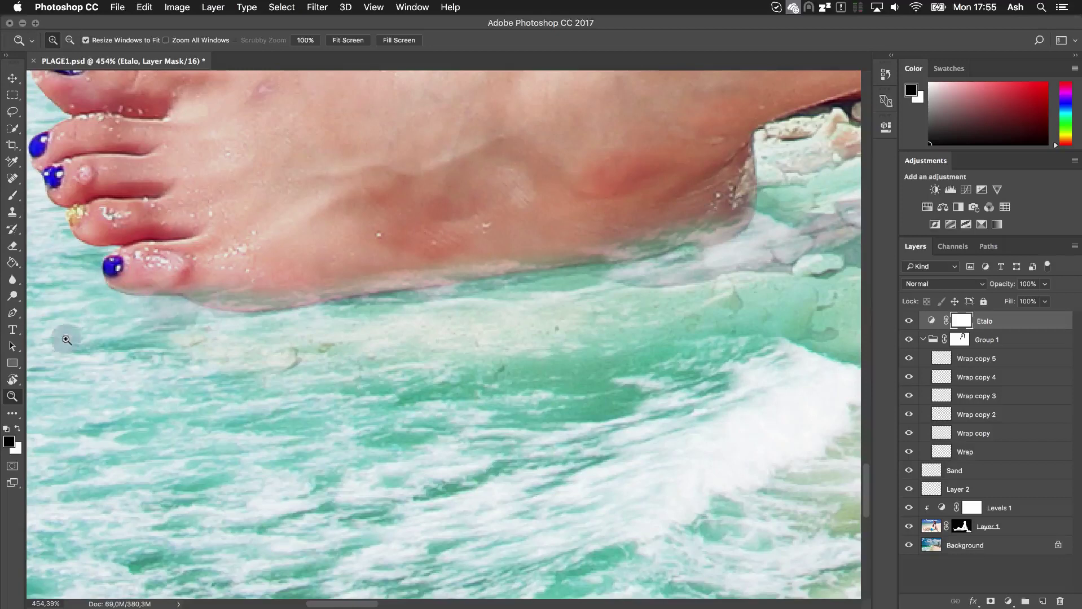
double_click(10, 400)
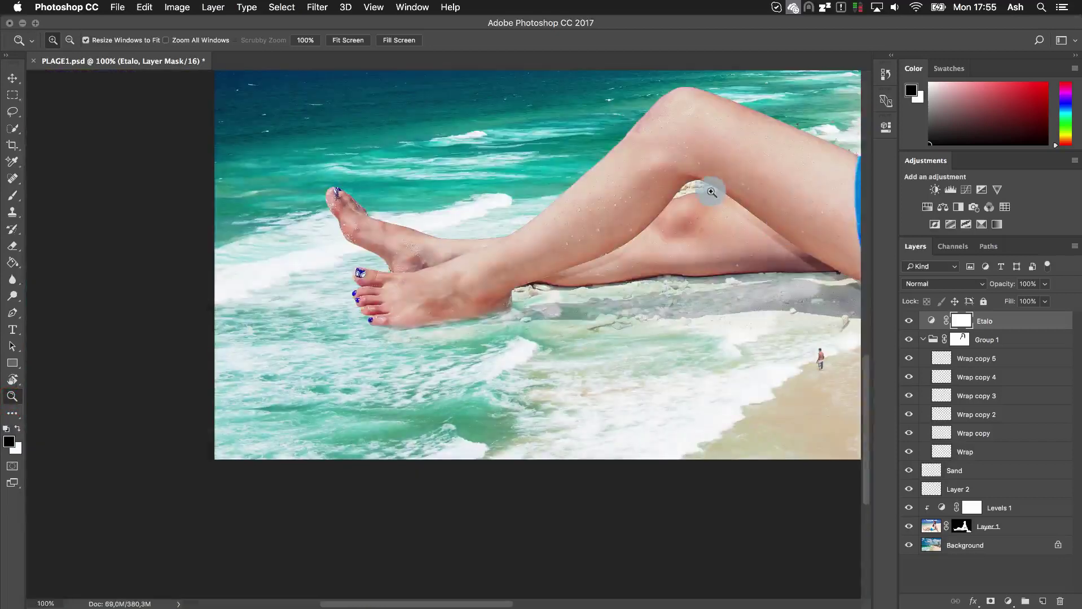
drag(760, 154, 253, 304)
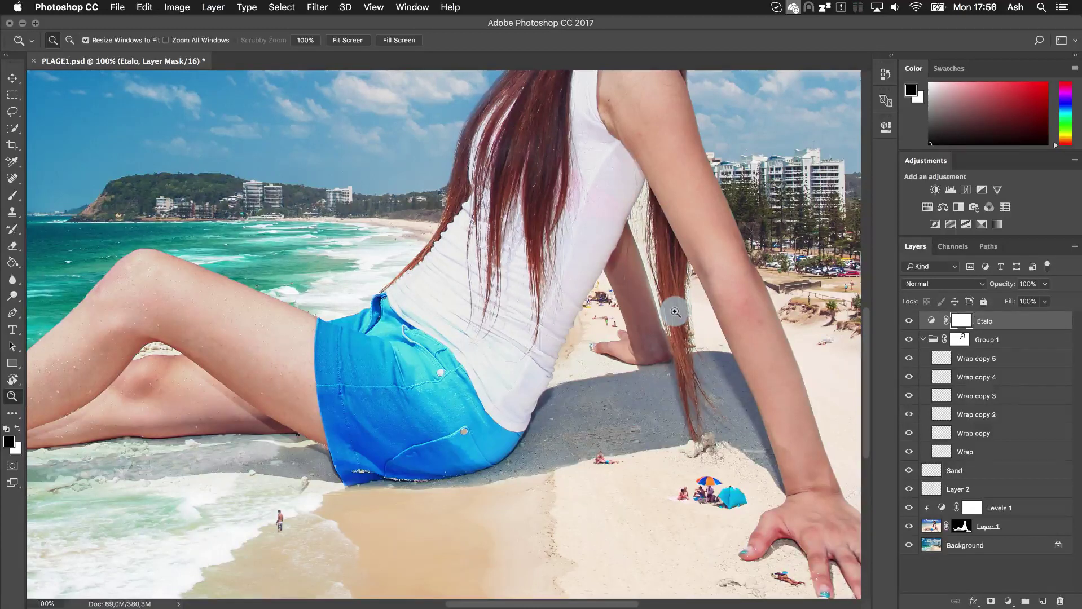
alt+click(368, 234)
alt+click(531, 334)
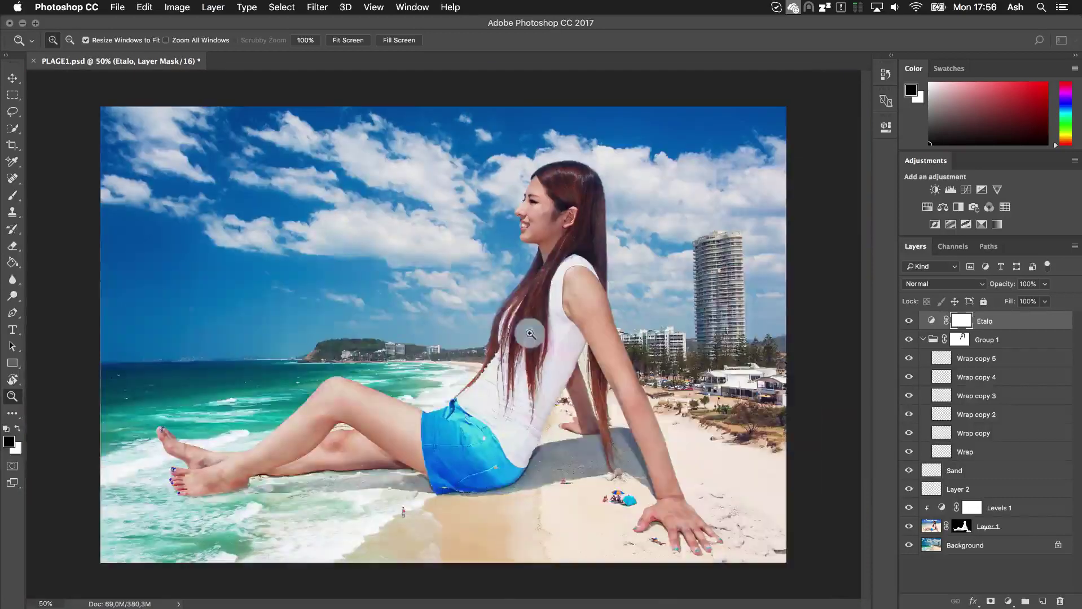